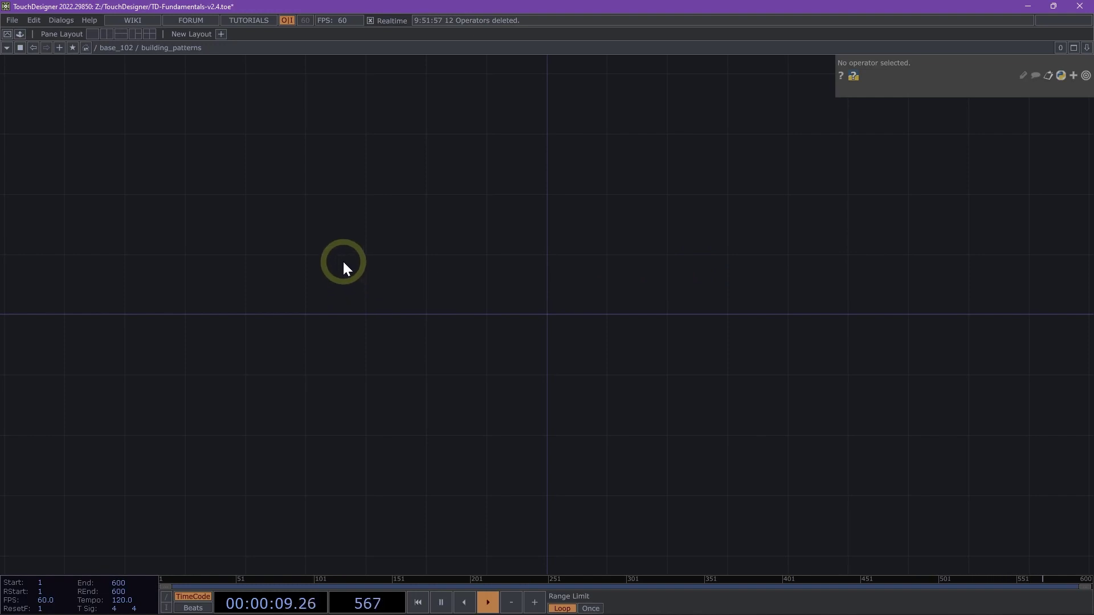
Add a Movie File In TOP to the empty network and load Trillium.jpg from the Map samples folder into it.
{"action": "key", "text": "Tab"}
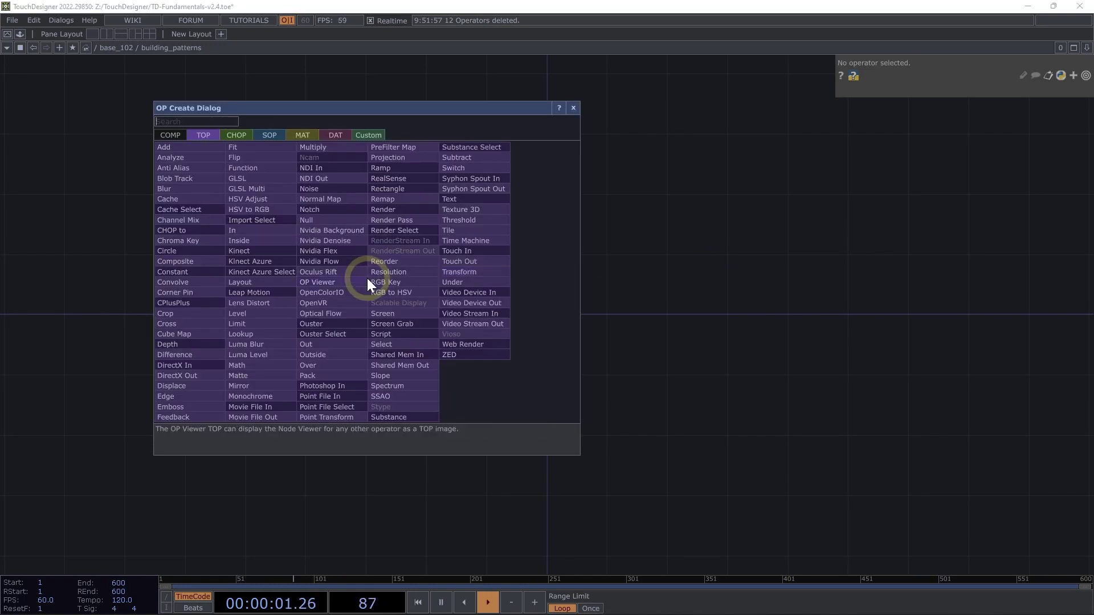
{"action": "left_click", "coordinate": [251, 406]}
{"action": "left_click", "coordinate": [338, 285]}
{"action": "scroll", "coordinate": [337, 284], "scroll_direction": "up", "scroll_amount": 5}
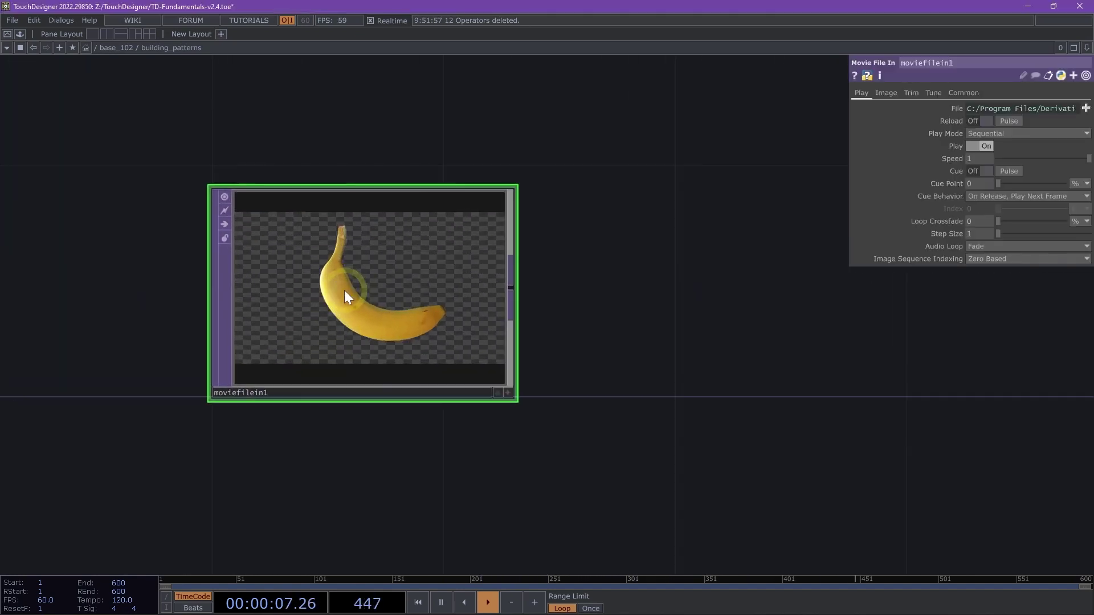
{"action": "left_click", "coordinate": [1086, 108]}
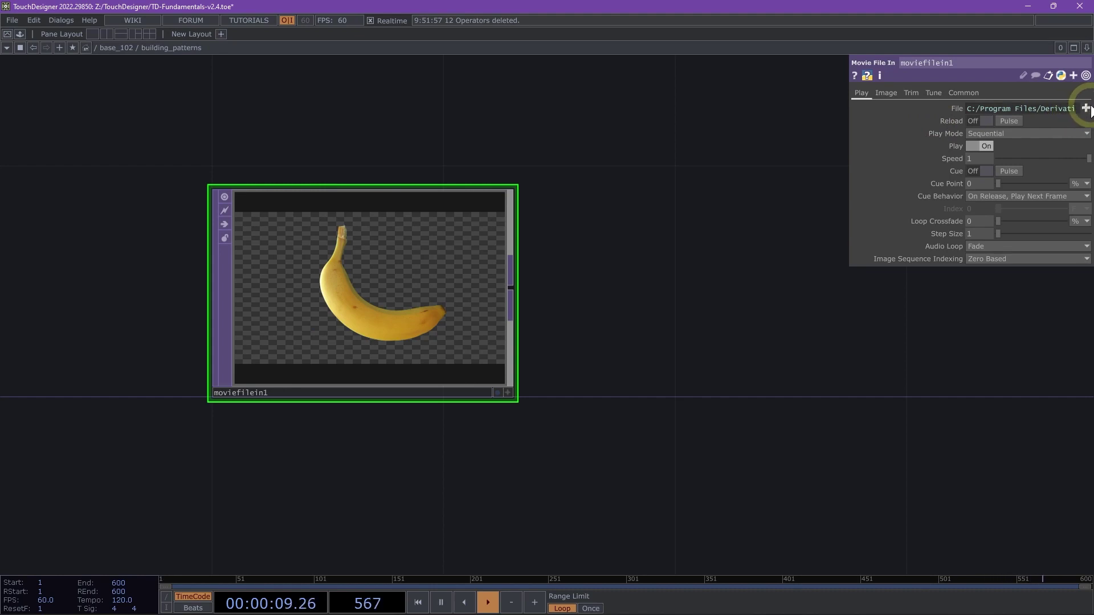
{"action": "left_click", "coordinate": [271, 449]}
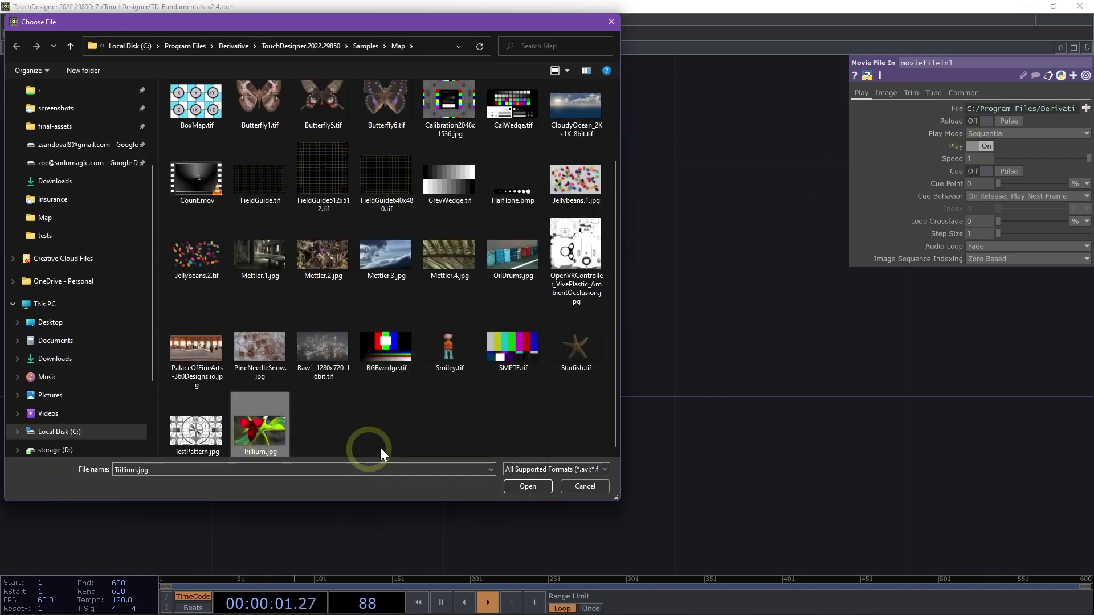
{"action": "left_click", "coordinate": [521, 489]}
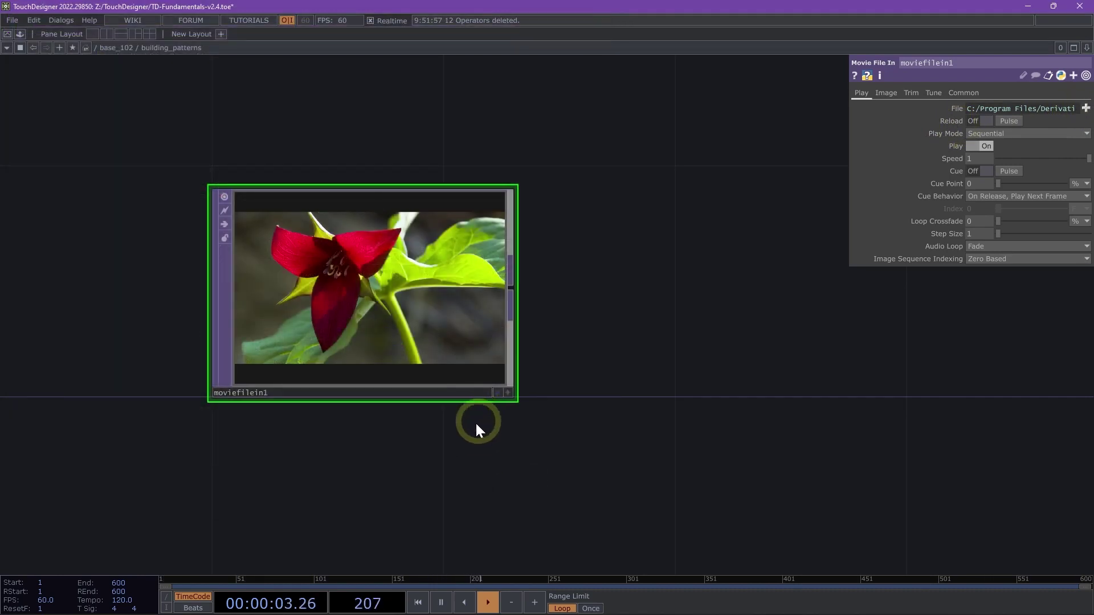
Append a Tile TOP to the output of the Trillium movie file node.
{"action": "left_click_drag", "start_coordinate": [474, 422], "coordinate": [408, 386]}
{"action": "left_click_drag", "start_coordinate": [563, 317], "coordinate": [501, 303]}
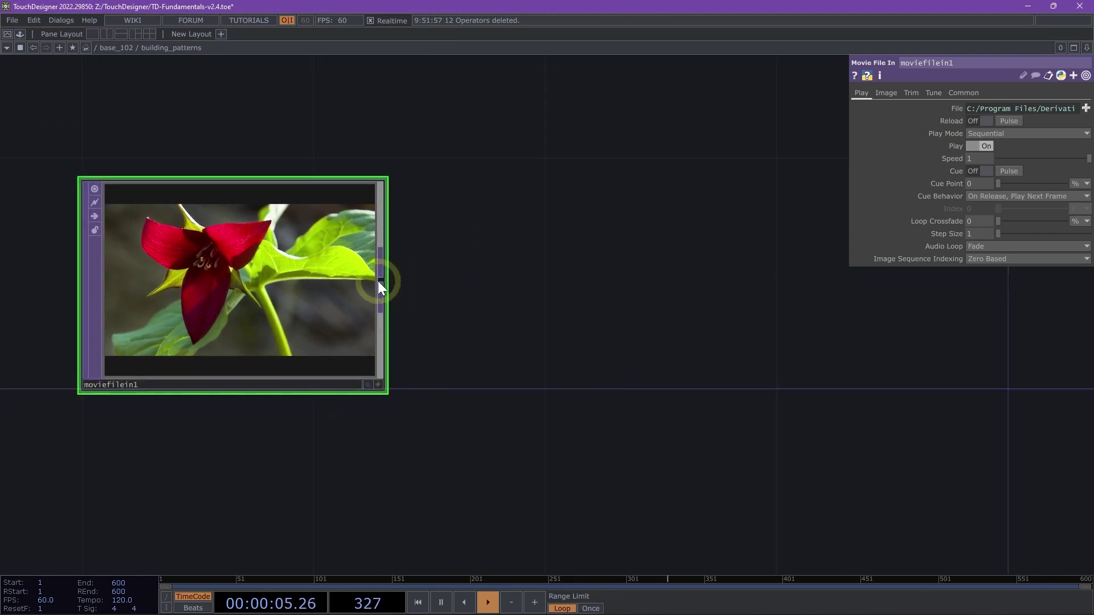
{"action": "left_click", "coordinate": [381, 278]}
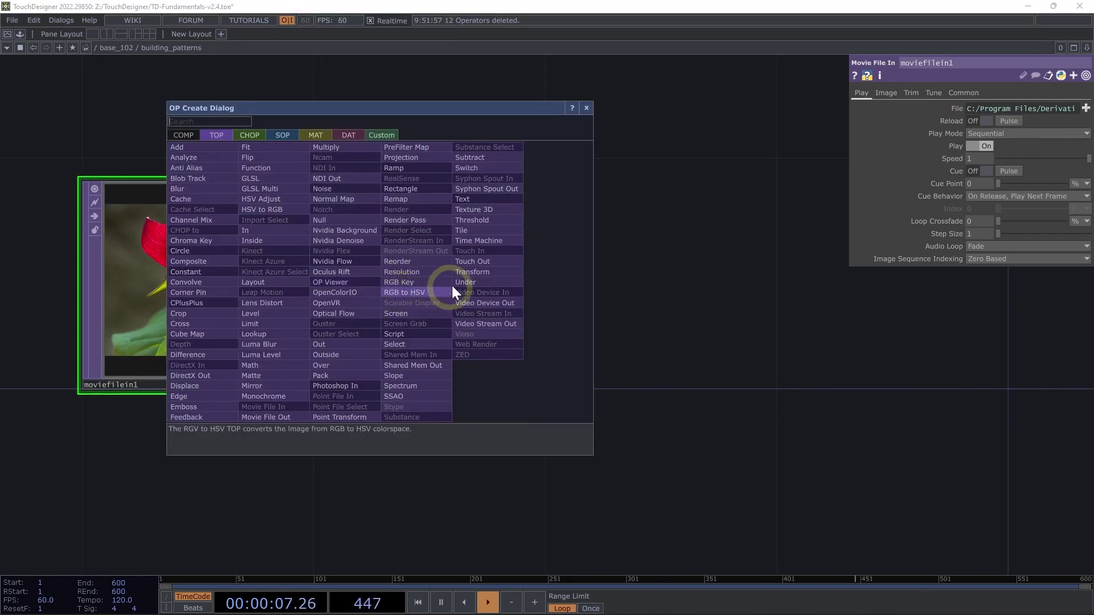
{"action": "left_click", "coordinate": [478, 230]}
{"action": "left_click", "coordinate": [690, 285]}
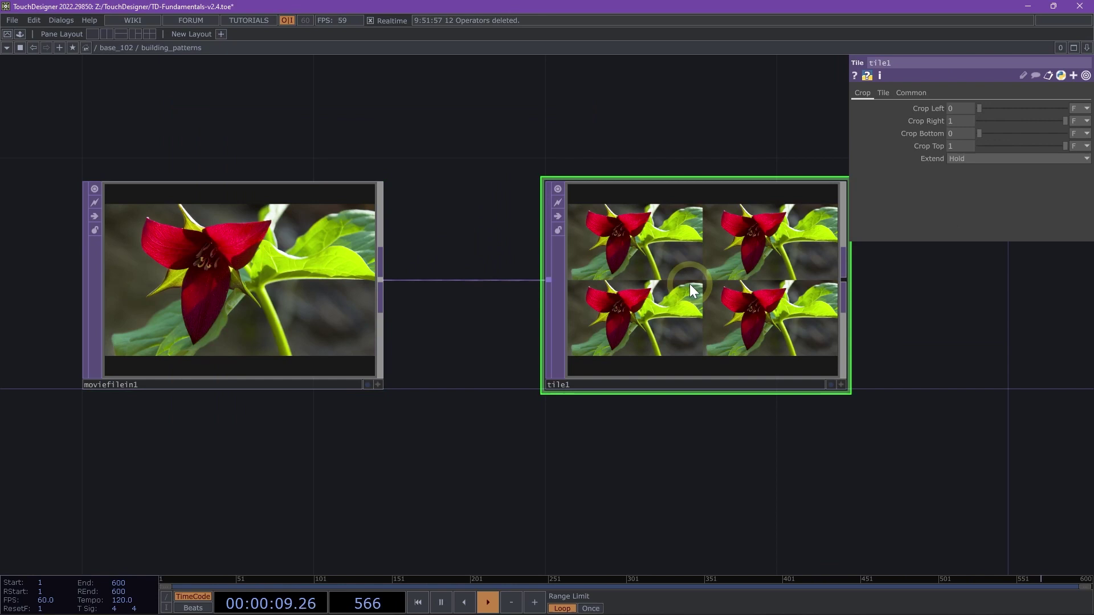
Turn on Flip X and Flip Y for the Tile TOP.
{"action": "left_click_drag", "start_coordinate": [572, 450], "coordinate": [421, 442]}
{"action": "scroll", "coordinate": [427, 365], "scroll_direction": "up", "scroll_amount": 4}
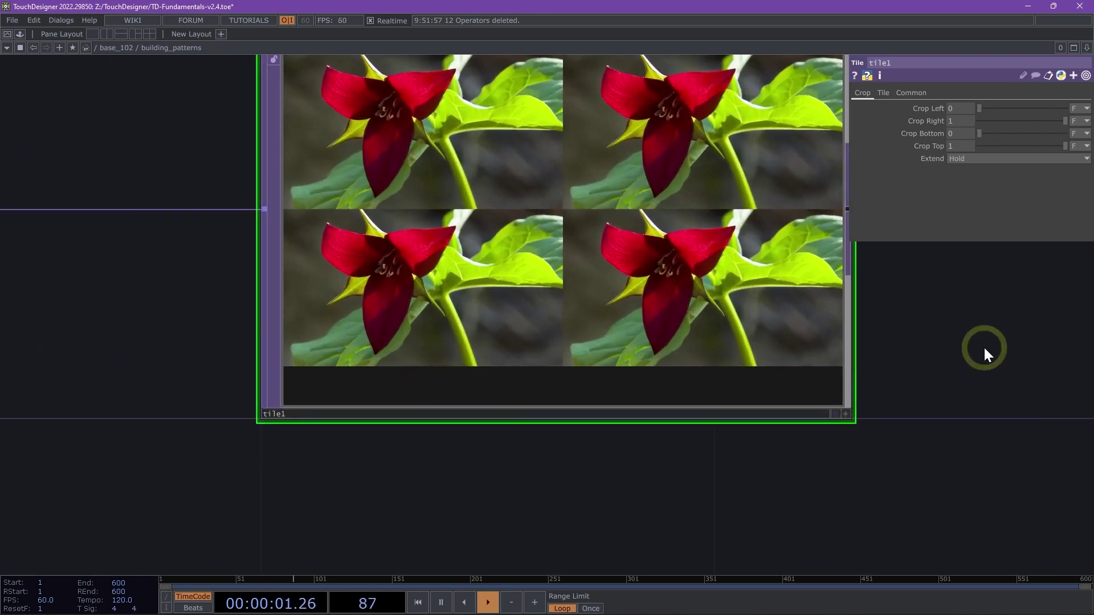
{"action": "left_click_drag", "start_coordinate": [989, 345], "coordinate": [887, 416]}
{"action": "left_click", "coordinate": [479, 307]}
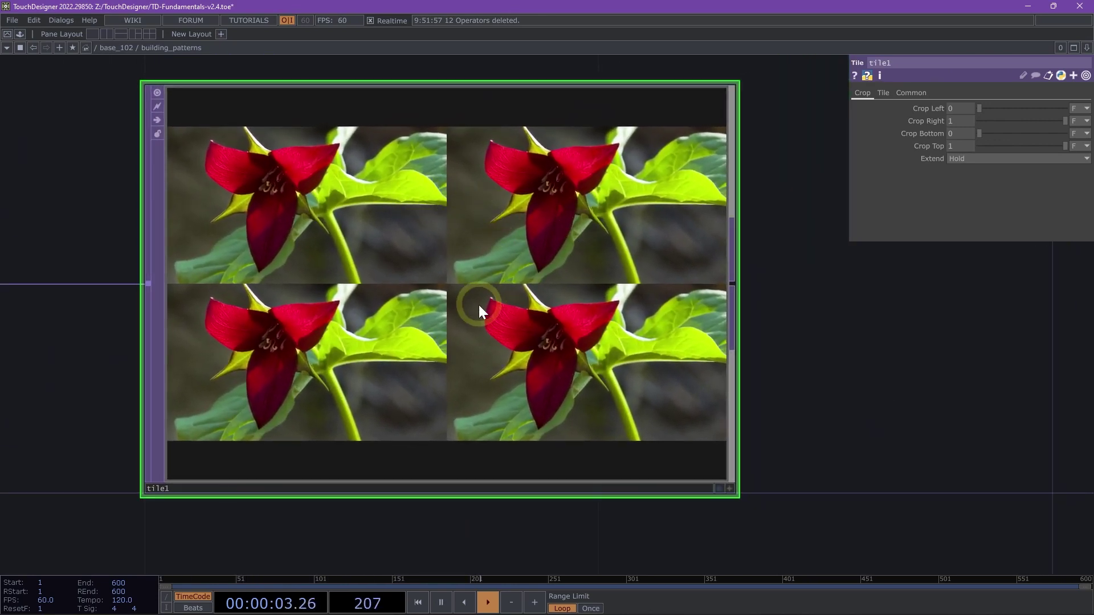
{"action": "left_click", "coordinate": [885, 93]}
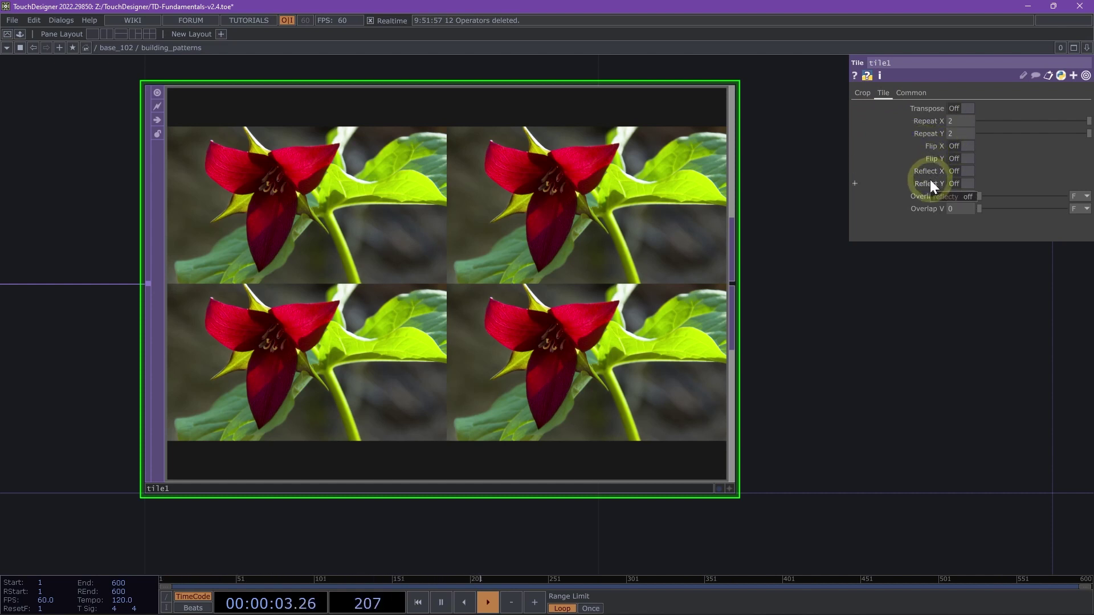
{"action": "left_click", "coordinate": [958, 146]}
{"action": "left_click", "coordinate": [958, 146]}
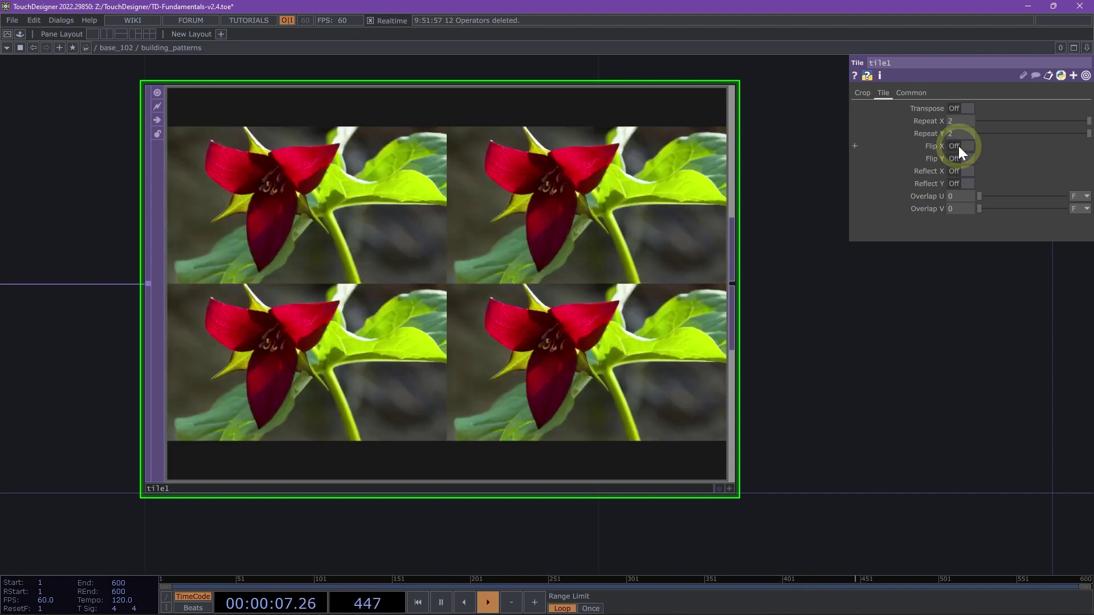
{"action": "left_click", "coordinate": [958, 146]}
{"action": "left_click", "coordinate": [960, 160]}
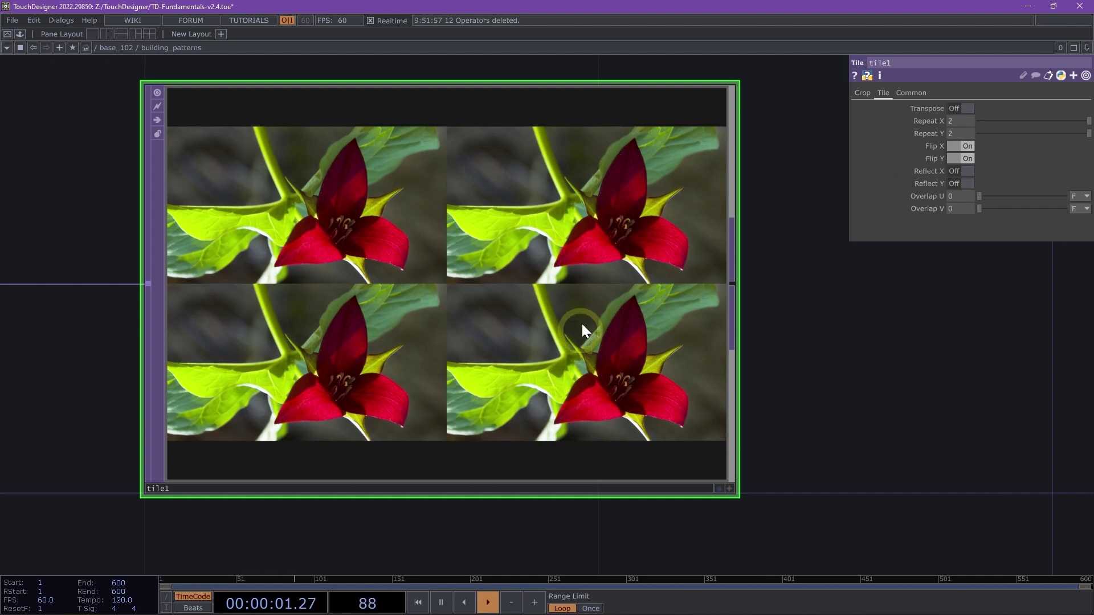
Turn on Reflect X and Reflect Y so the Tile TOP mirrors neighbouring tiles.
{"action": "left_click", "coordinate": [909, 198]}
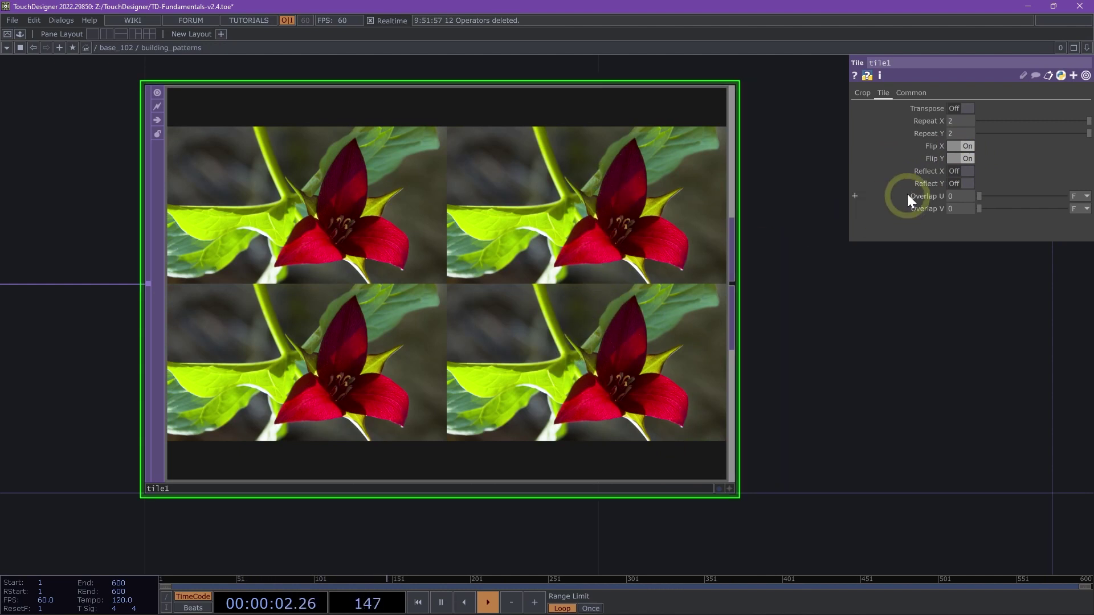
{"action": "left_click", "coordinate": [965, 171]}
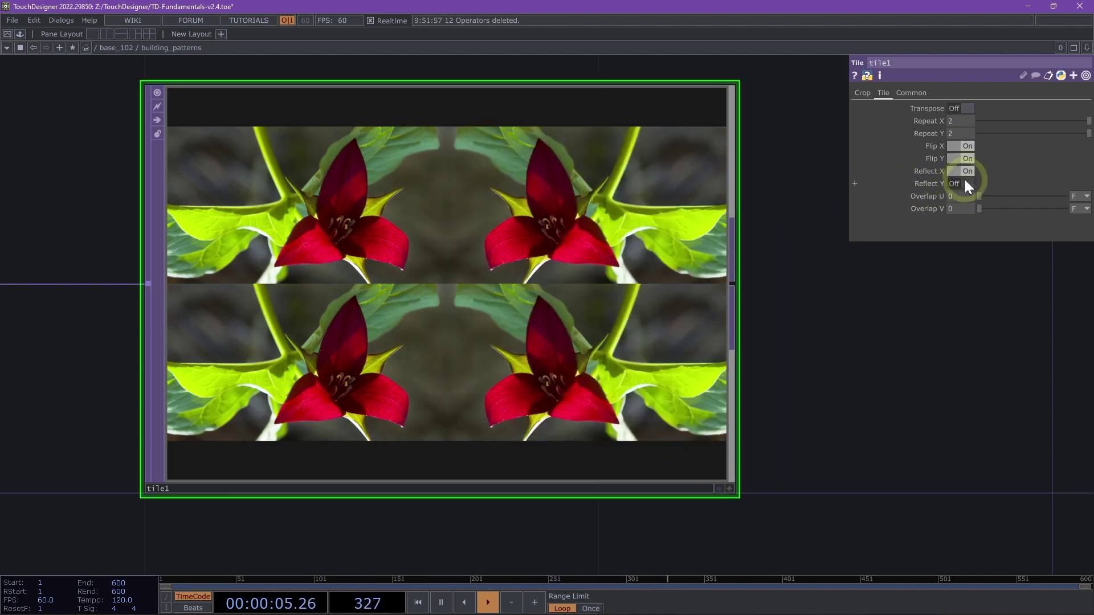
{"action": "left_click", "coordinate": [966, 184]}
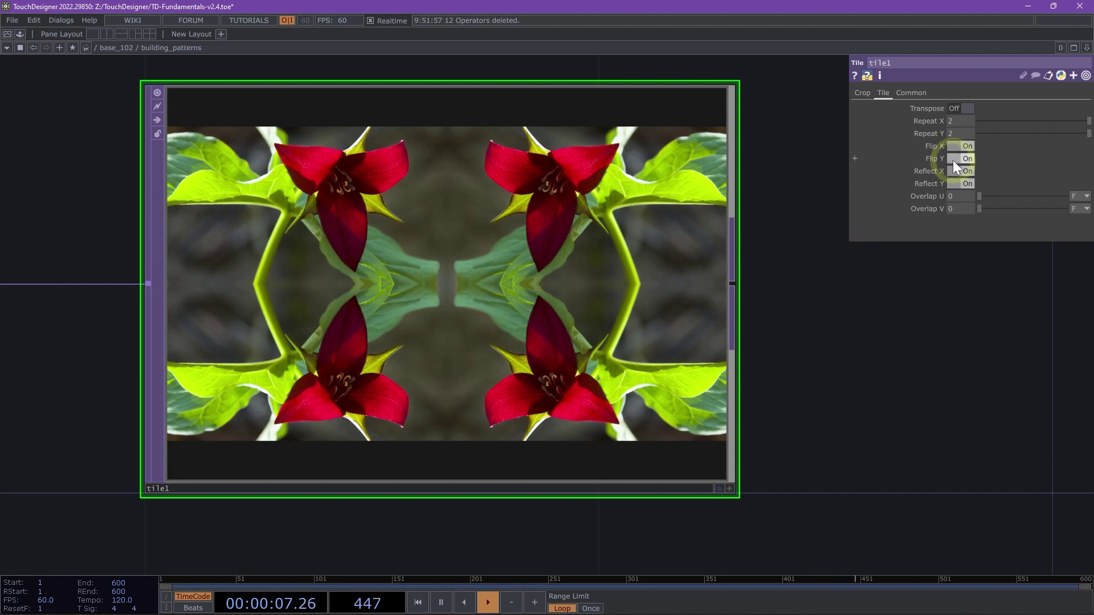
Switch Flip X, Reflect X and Reflect Y off and back on in turn to compare their effect on the tiling.
{"action": "left_click", "coordinate": [956, 146]}
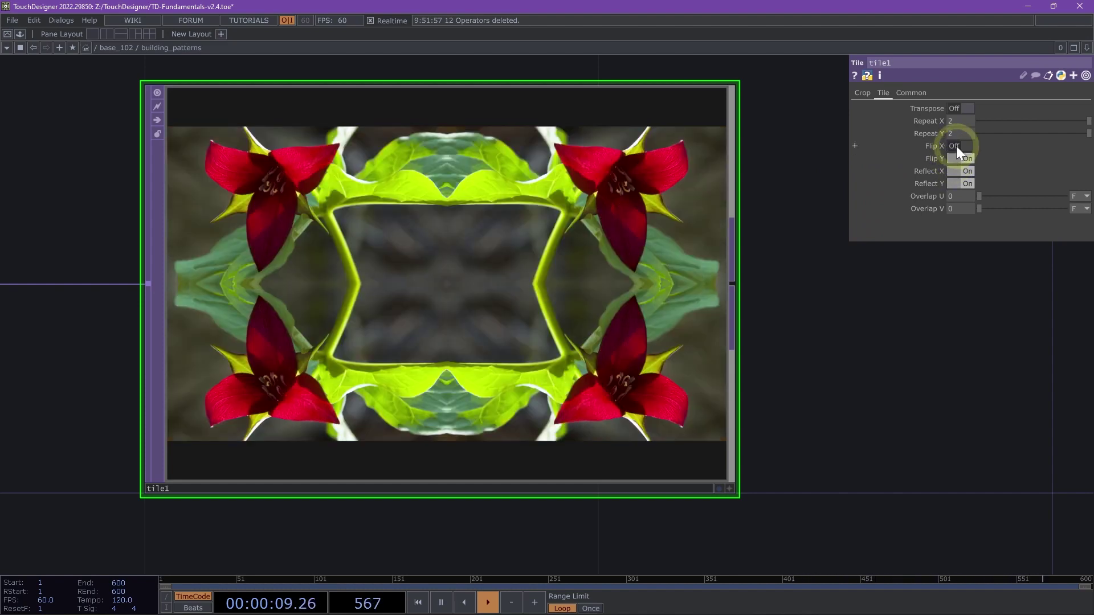
{"action": "left_click", "coordinate": [956, 146]}
{"action": "left_click", "coordinate": [957, 165]}
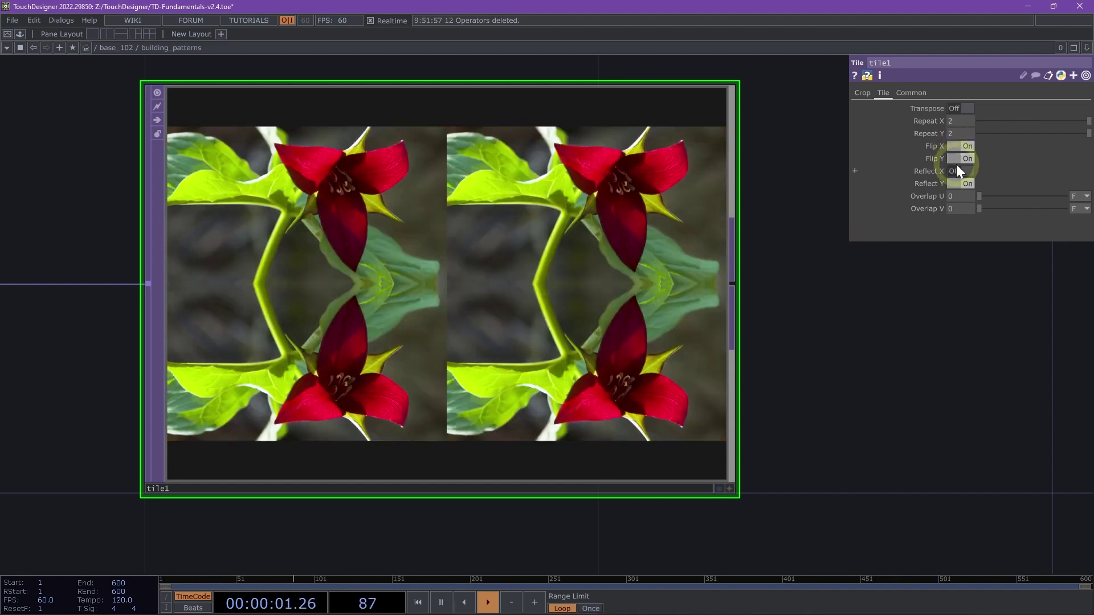
{"action": "left_click", "coordinate": [957, 168]}
{"action": "left_click", "coordinate": [957, 170]}
{"action": "left_click", "coordinate": [958, 169]}
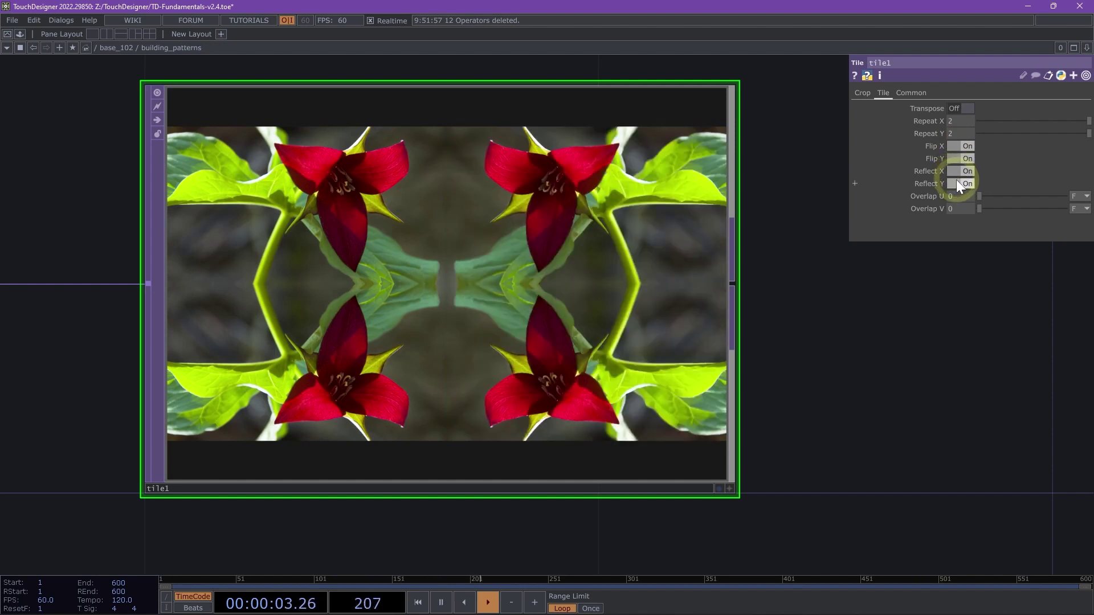
{"action": "left_click", "coordinate": [958, 183]}
{"action": "left_click", "coordinate": [957, 183]}
Add a second Movie File In TOP in the free space below the first chain.
{"action": "scroll", "coordinate": [500, 226], "scroll_direction": "down", "scroll_amount": 2}
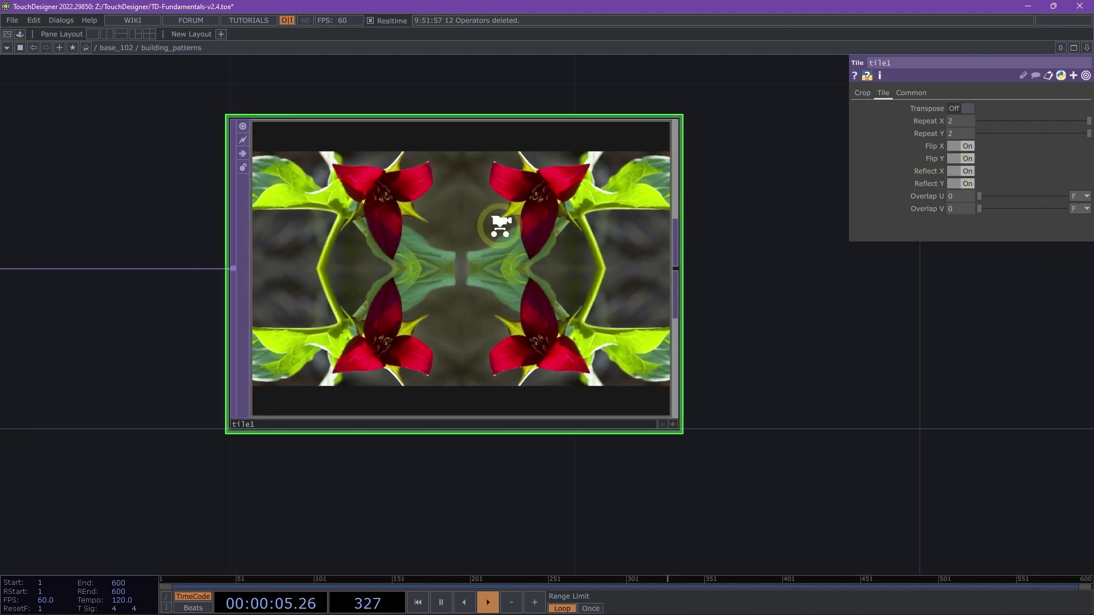
{"action": "scroll", "coordinate": [501, 226], "scroll_direction": "down", "scroll_amount": 2}
{"action": "scroll", "coordinate": [430, 216], "scroll_direction": "down", "scroll_amount": 2}
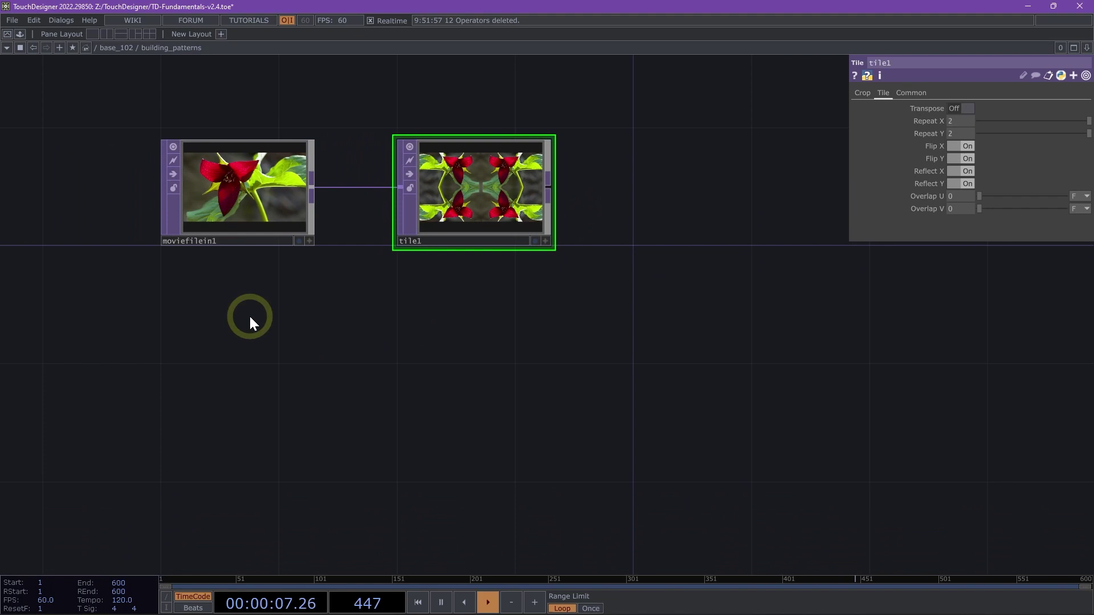
{"action": "scroll", "coordinate": [250, 323], "scroll_direction": "up", "scroll_amount": 2}
{"action": "key", "text": "Tab"}
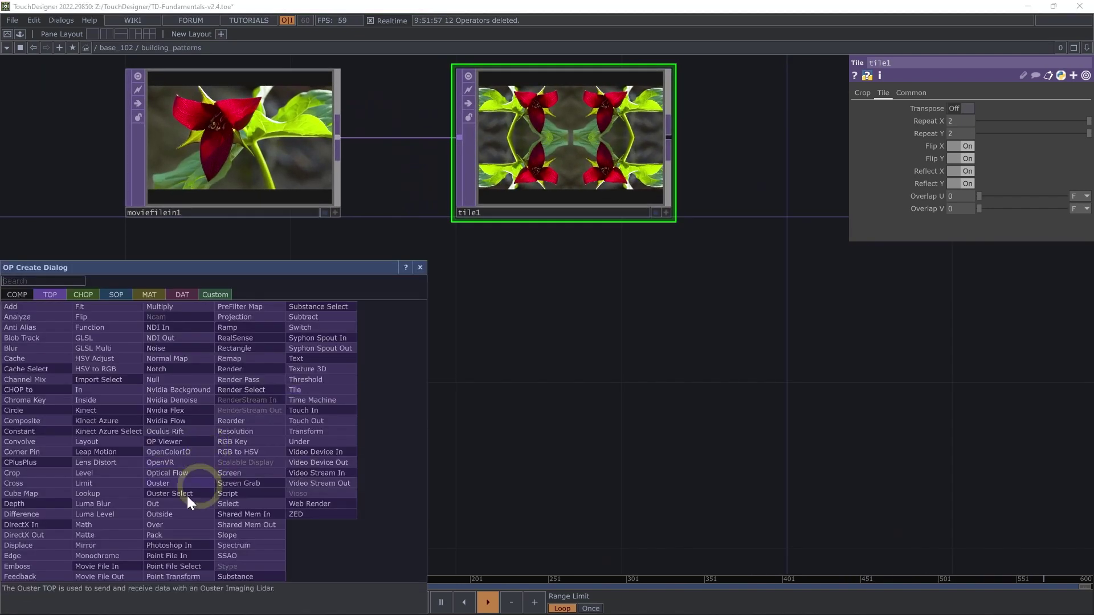
{"action": "left_click", "coordinate": [104, 566]}
{"action": "left_click", "coordinate": [208, 474]}
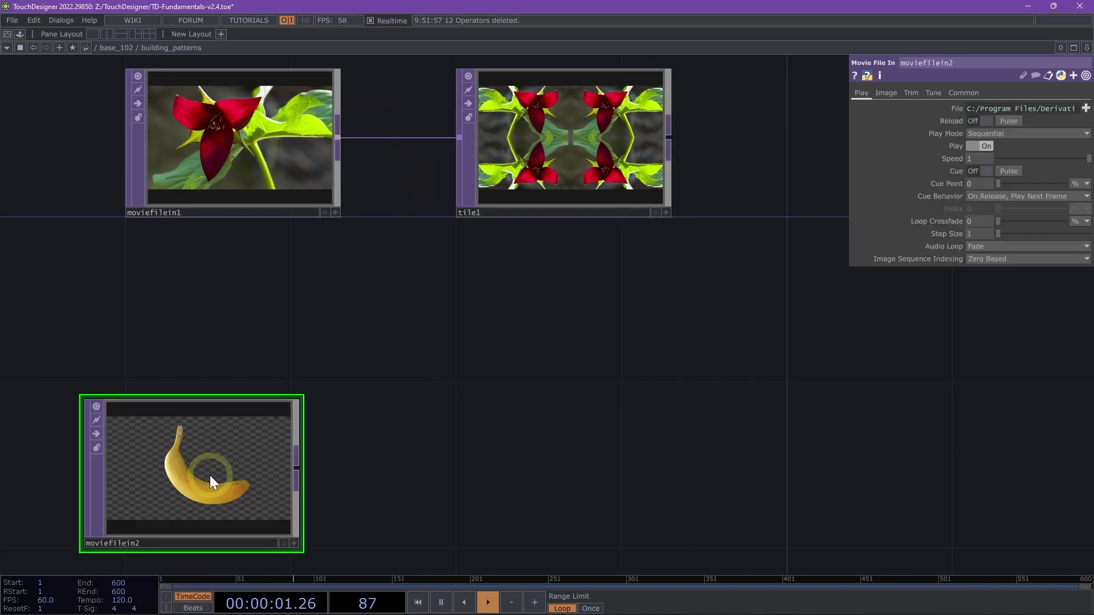
Load SMPTE.tif from the Map samples folder into the second Movie File In TOP.
{"action": "left_click_drag", "start_coordinate": [469, 448], "coordinate": [456, 382]}
{"action": "left_click_drag", "start_coordinate": [156, 419], "coordinate": [178, 440]}
{"action": "scroll", "coordinate": [176, 442], "scroll_direction": "up", "scroll_amount": 2}
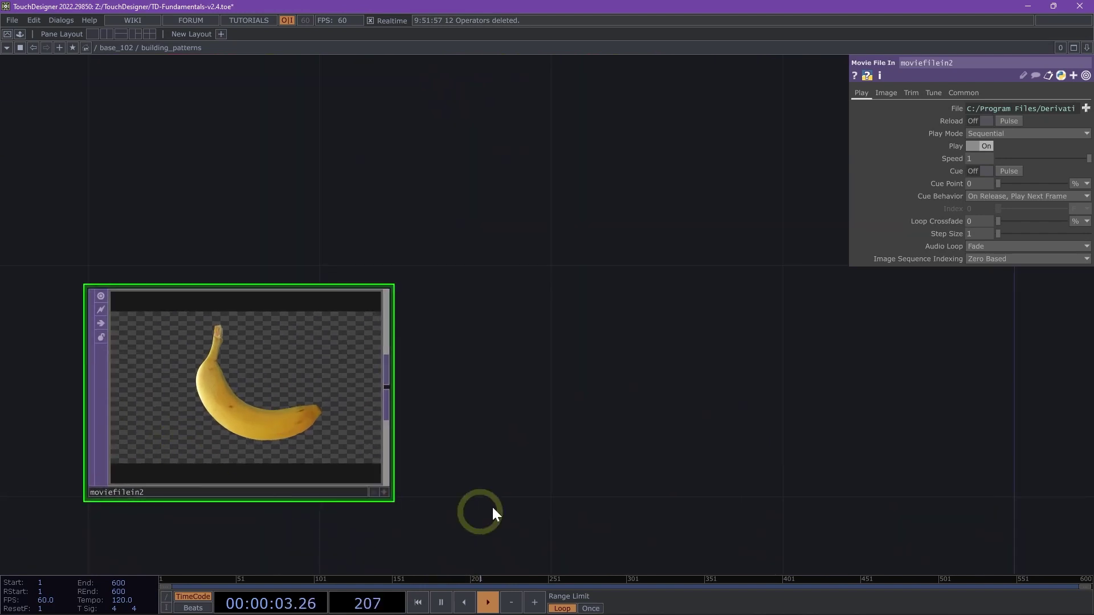
{"action": "left_click_drag", "start_coordinate": [494, 513], "coordinate": [644, 293]}
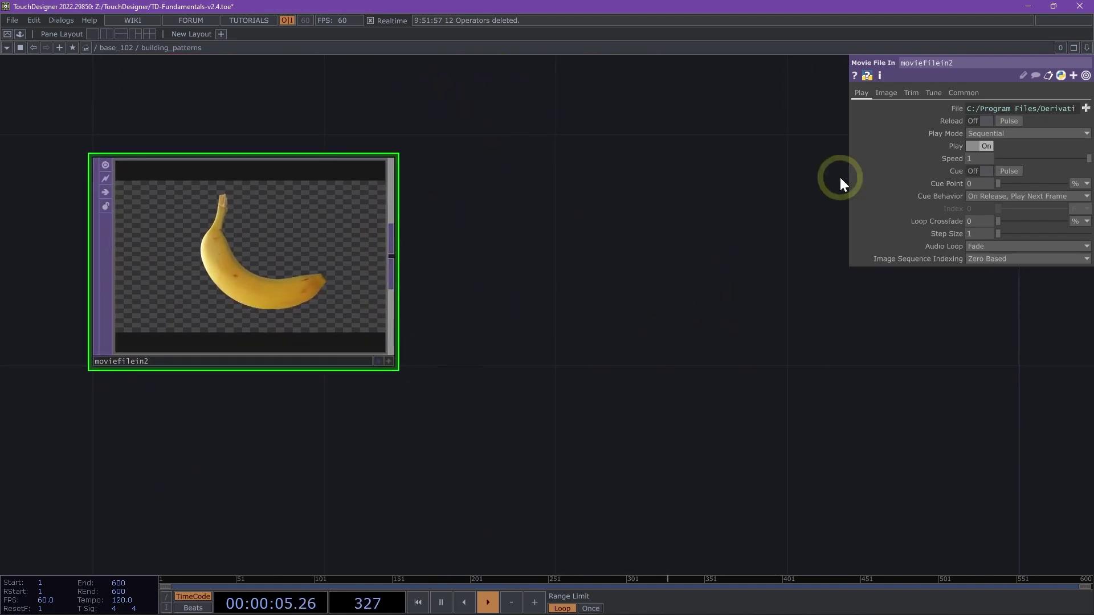
{"action": "left_click", "coordinate": [1082, 109]}
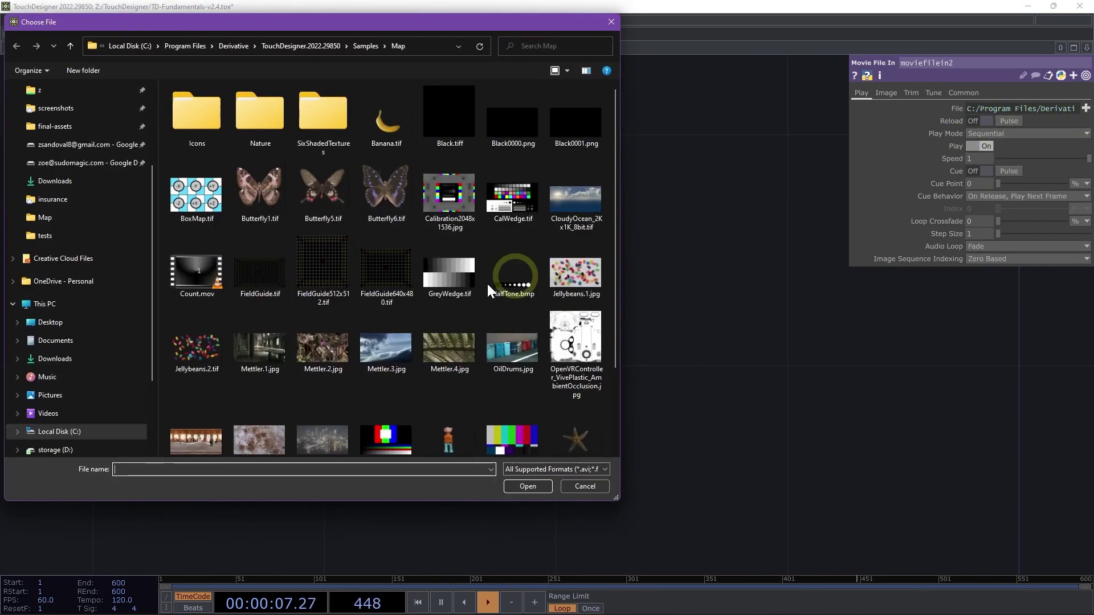
{"action": "scroll", "coordinate": [487, 284], "scroll_direction": "down", "scroll_amount": 6}
{"action": "left_click", "coordinate": [275, 429]}
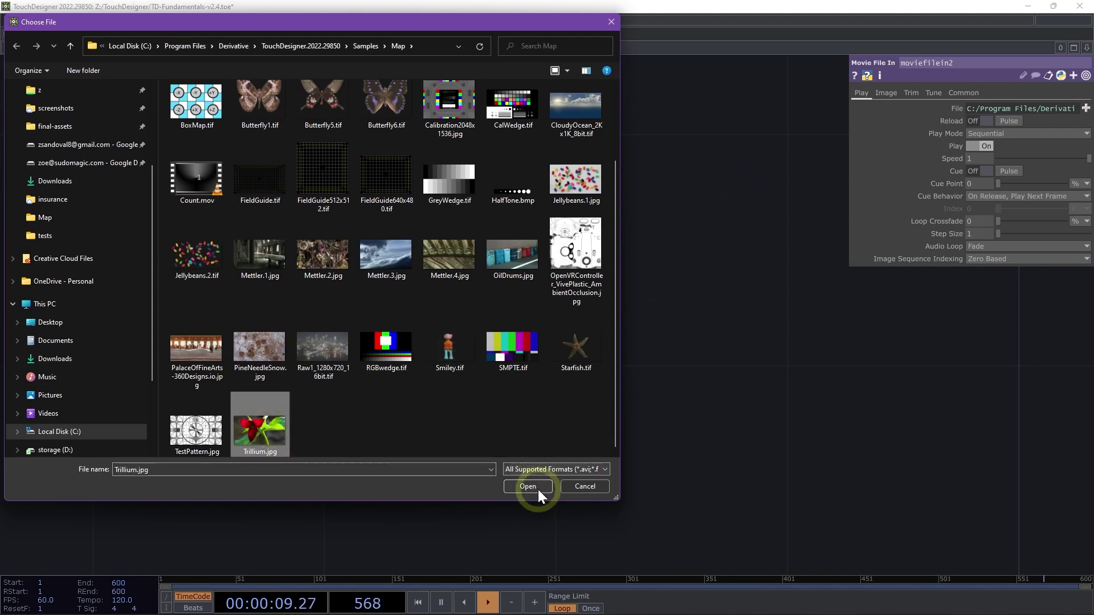
{"action": "left_click", "coordinate": [522, 344]}
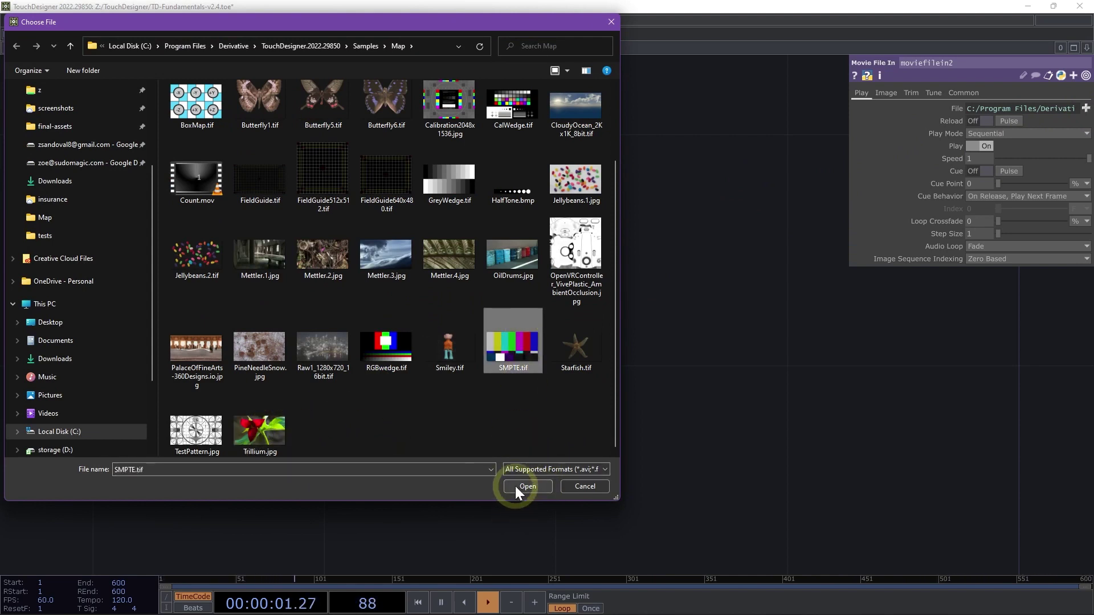
{"action": "left_click", "coordinate": [529, 339]}
{"action": "left_click", "coordinate": [517, 484]}
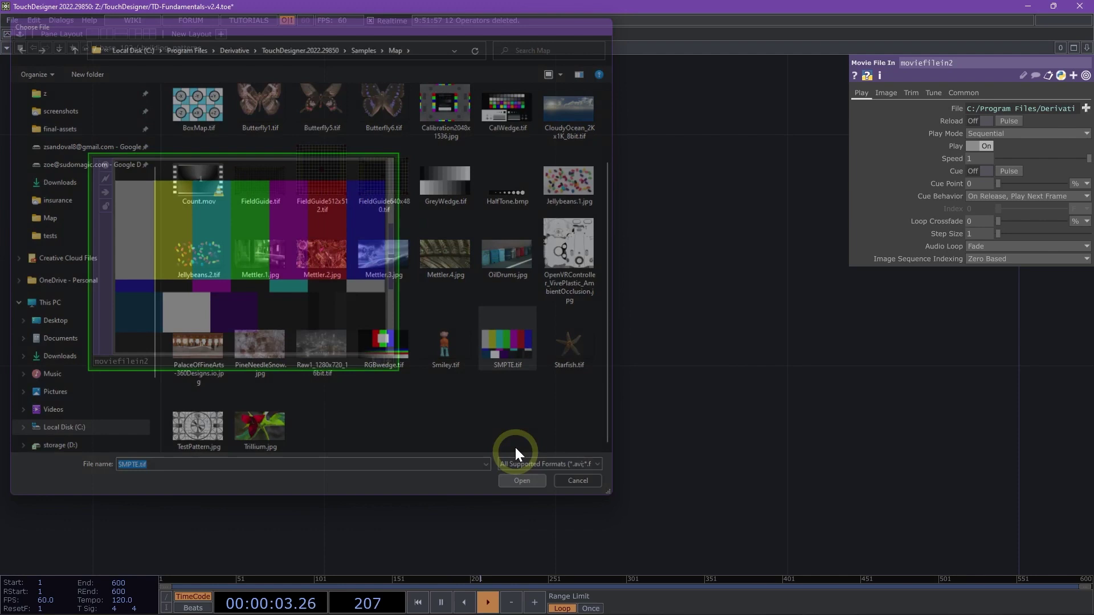
Add a Transform TOP connected after the SMPTE color bars node.
{"action": "left_click_drag", "start_coordinate": [512, 299], "coordinate": [438, 308]}
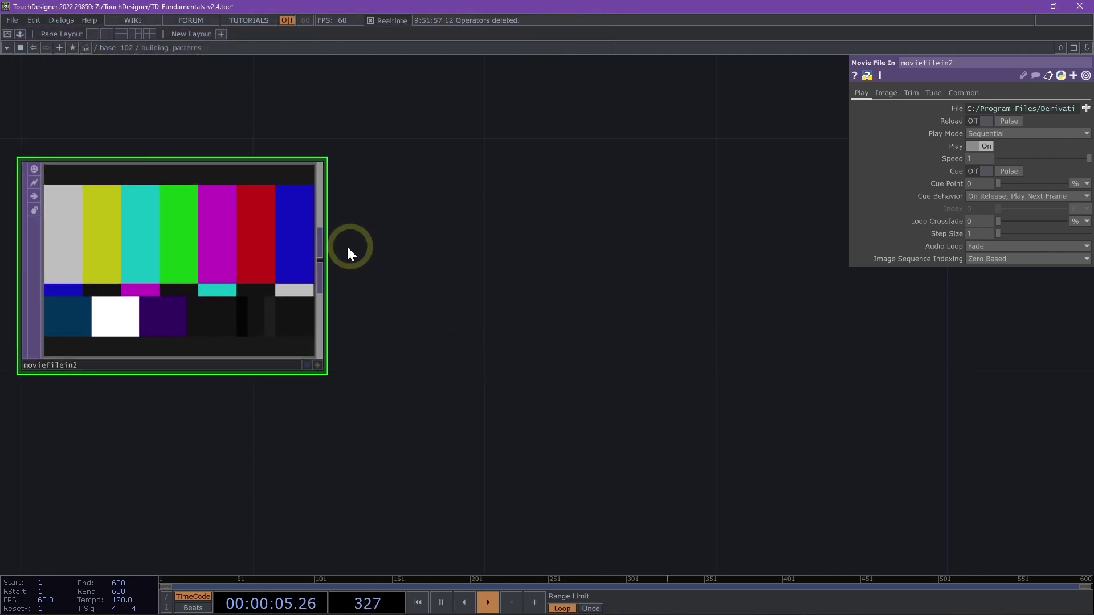
{"action": "key", "text": "Tab"}
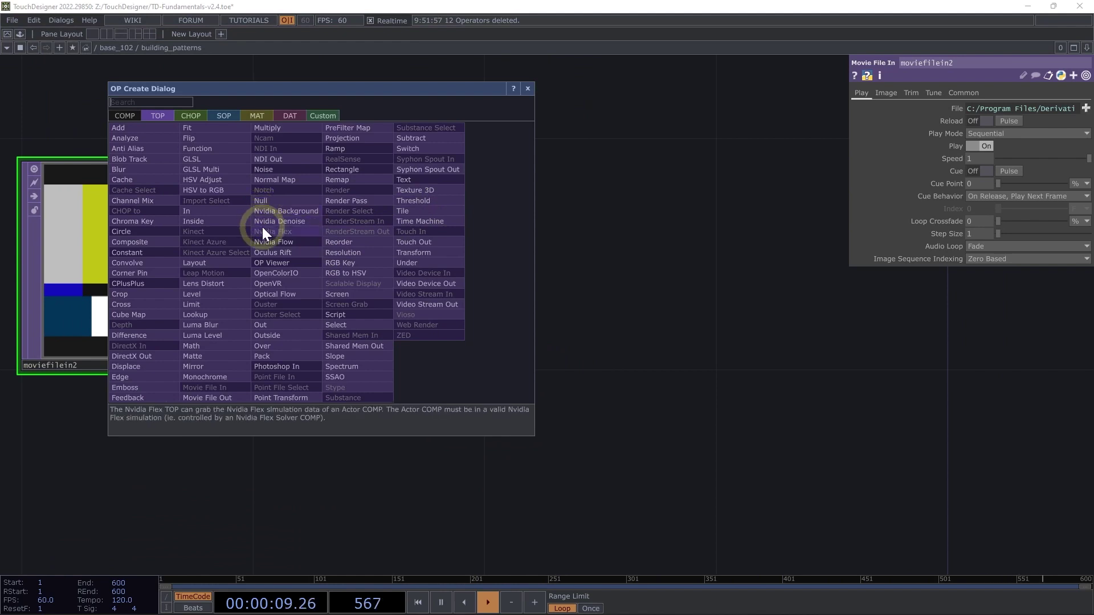
{"action": "left_click", "coordinate": [406, 255]}
{"action": "left_click", "coordinate": [634, 263]}
Set the Transform TOP's Rotate to 25 and its Scale to 0.7 on both axes.
{"action": "left_click_drag", "start_coordinate": [642, 419], "coordinate": [476, 462]}
{"action": "scroll", "coordinate": [531, 358], "scroll_direction": "up", "scroll_amount": 3}
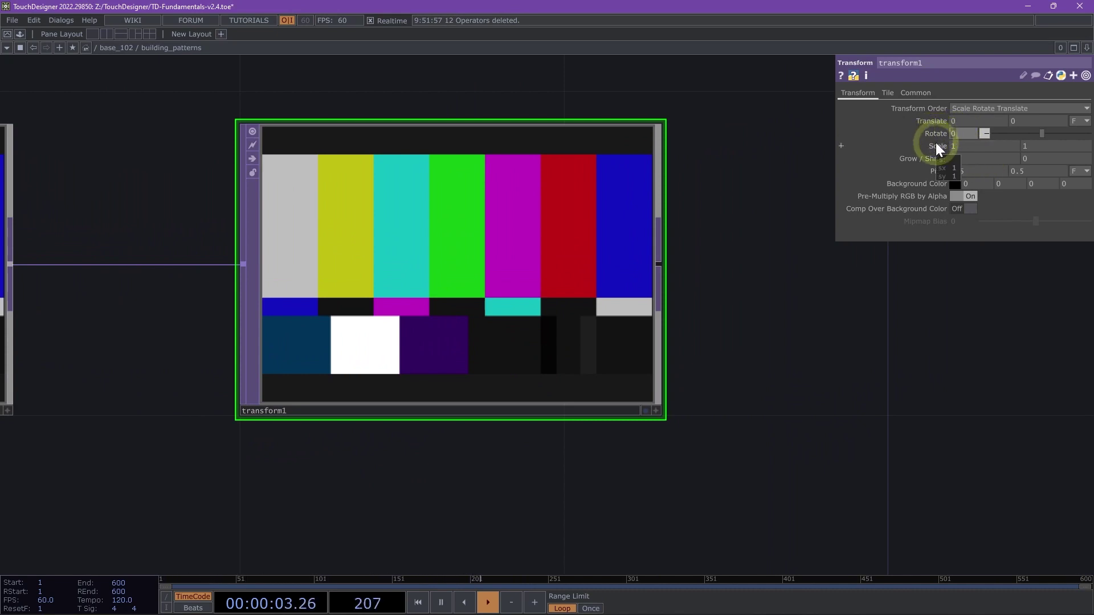
{"action": "key", "text": "Return"}
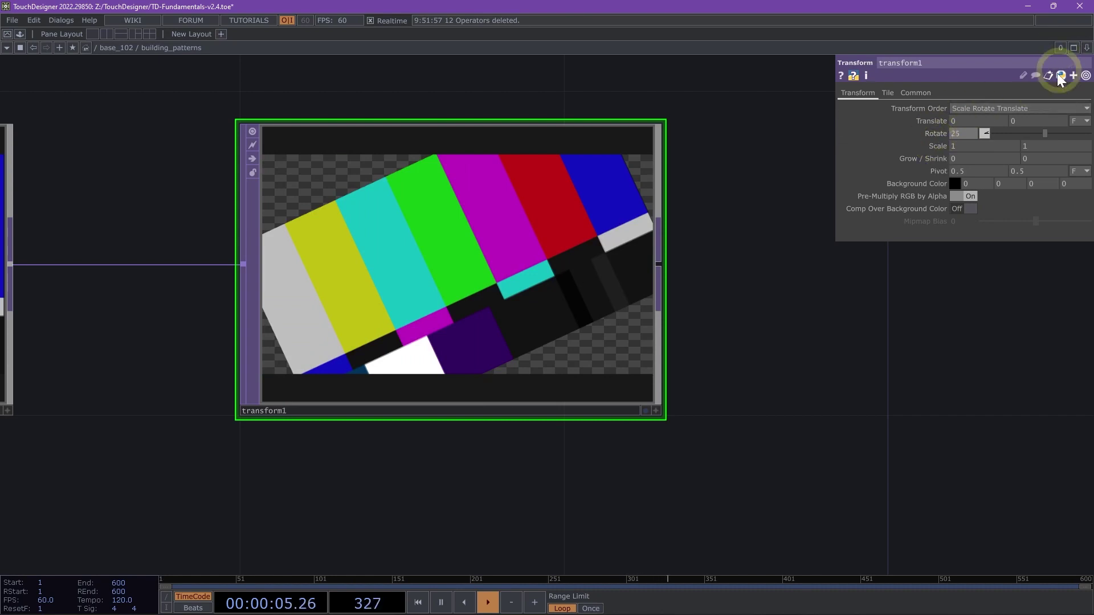
{"action": "left_click_drag", "start_coordinate": [853, 347], "coordinate": [770, 374]}
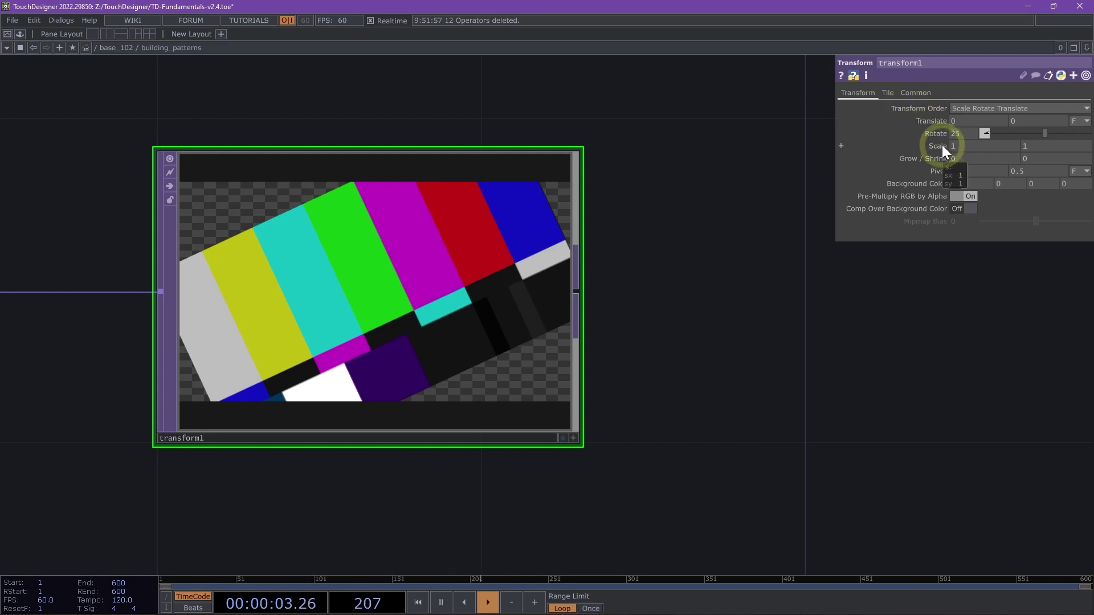
{"action": "middle_click_drag", "start_coordinate": [942, 145], "coordinate": [851, 163]}
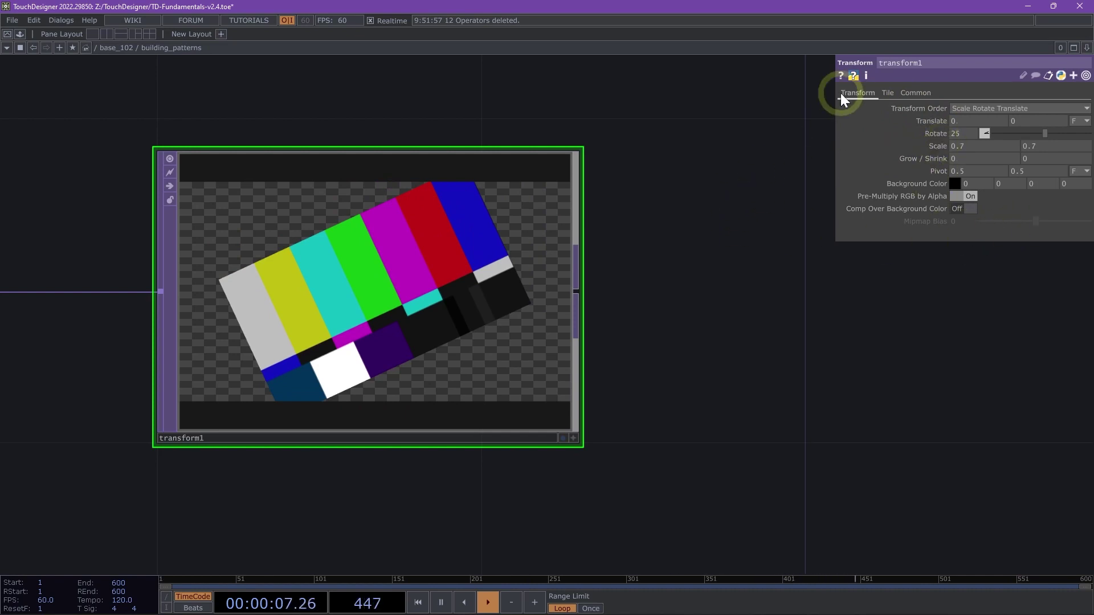
Set the Transform TOP's Extend mode to Repeat so the rotated color bars fill the frame.
{"action": "left_click", "coordinate": [887, 93]}
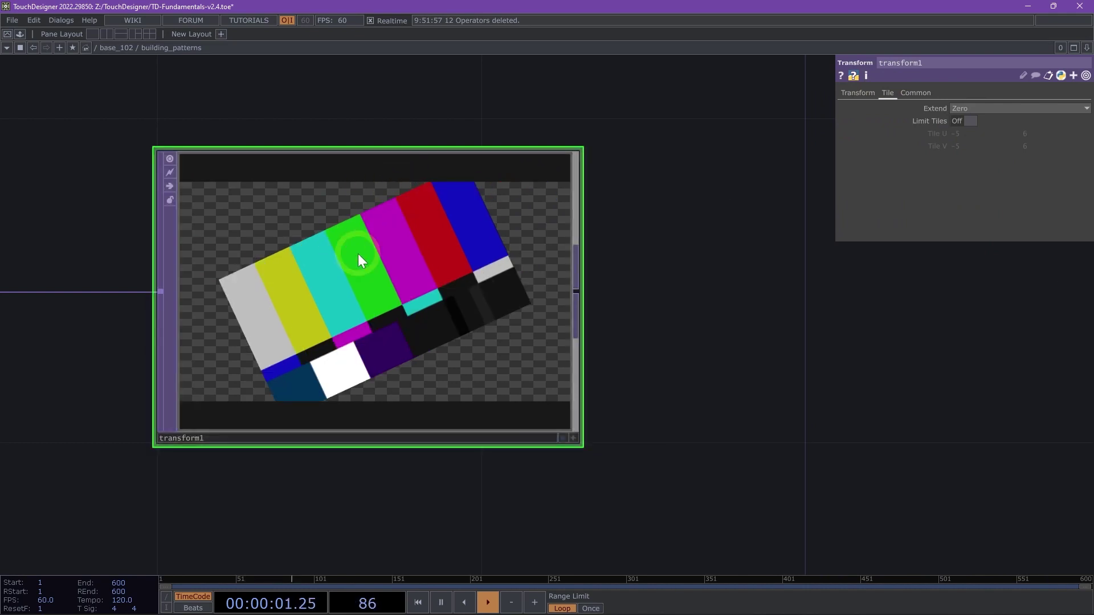
{"action": "scroll", "coordinate": [357, 254], "scroll_direction": "up", "scroll_amount": 3}
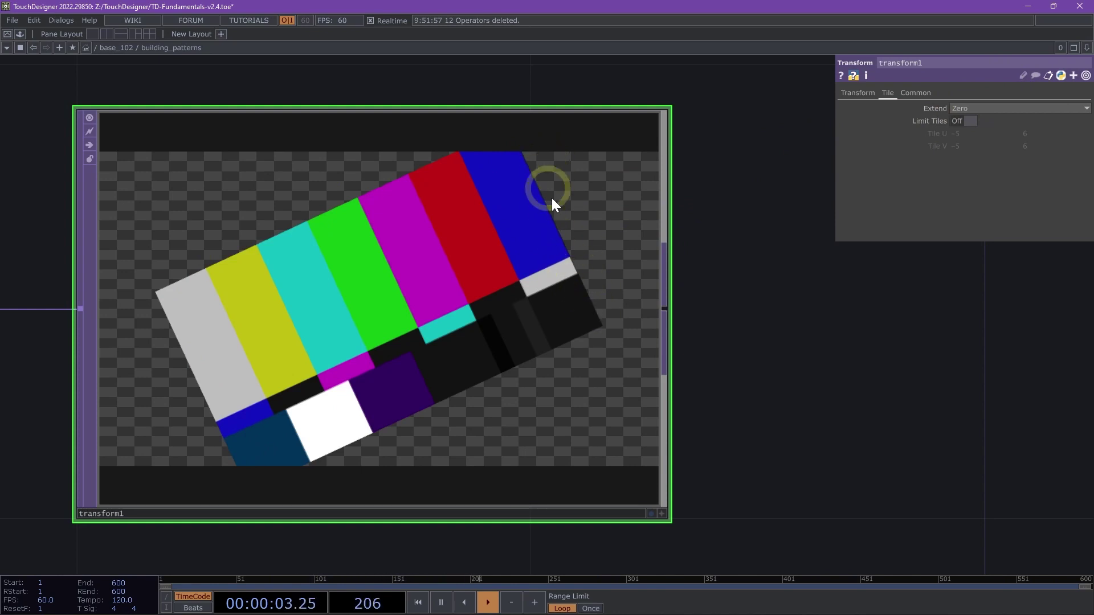
{"action": "left_click", "coordinate": [976, 108]}
{"action": "left_click", "coordinate": [962, 143]}
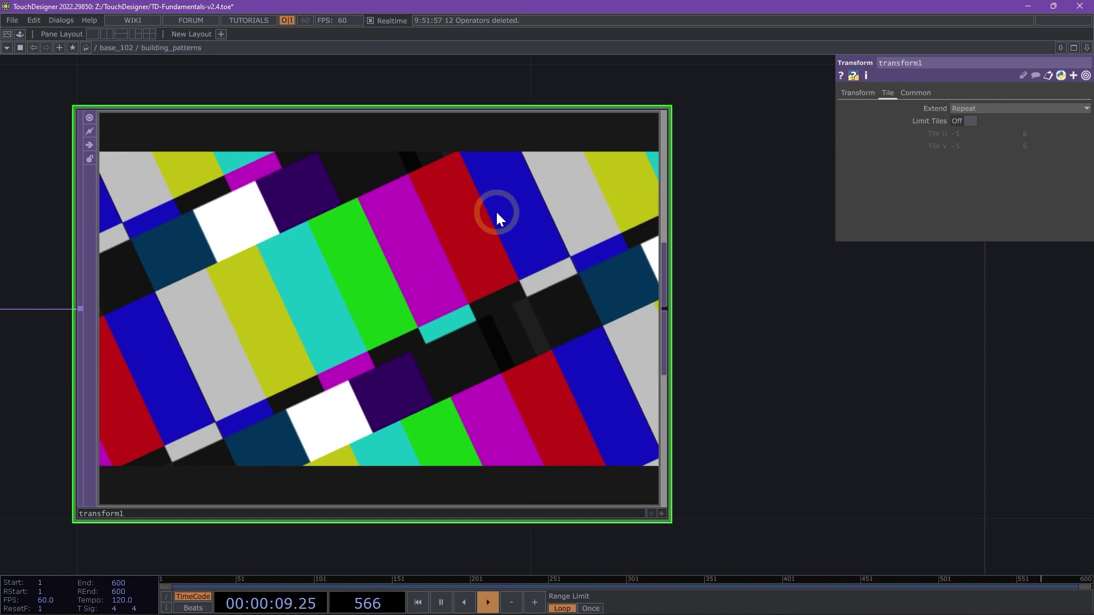
Add a Tile TOP connected after the Transform TOP in the color bars chain.
{"action": "scroll", "coordinate": [496, 210], "scroll_direction": "down", "scroll_amount": 2}
{"action": "scroll", "coordinate": [357, 251], "scroll_direction": "down", "scroll_amount": 3}
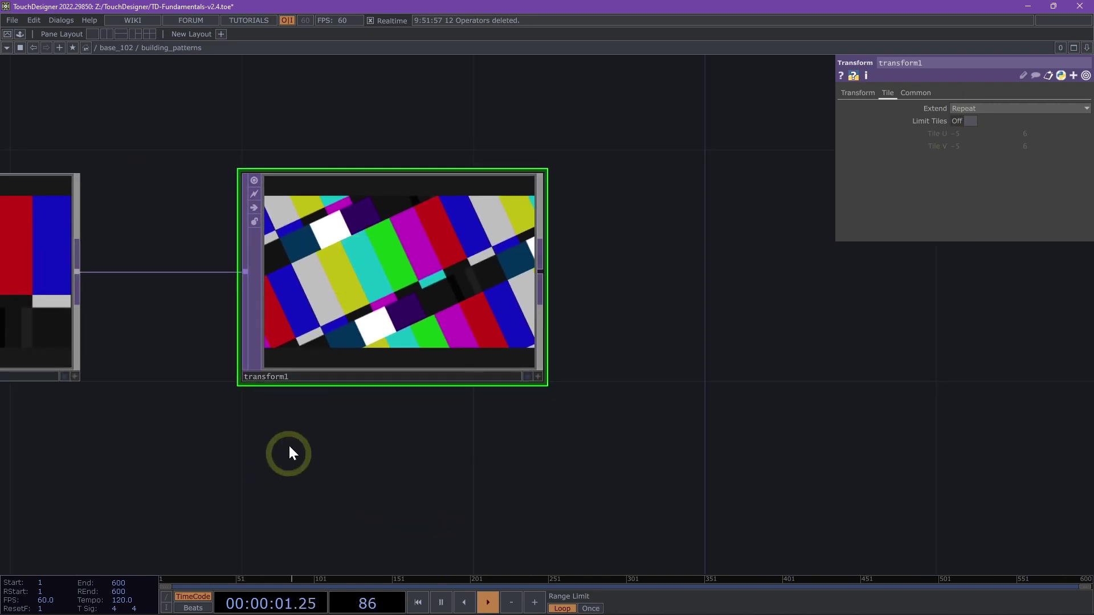
{"action": "left_click_drag", "start_coordinate": [290, 445], "coordinate": [348, 477]}
{"action": "scroll", "coordinate": [403, 354], "scroll_direction": "down", "scroll_amount": 2}
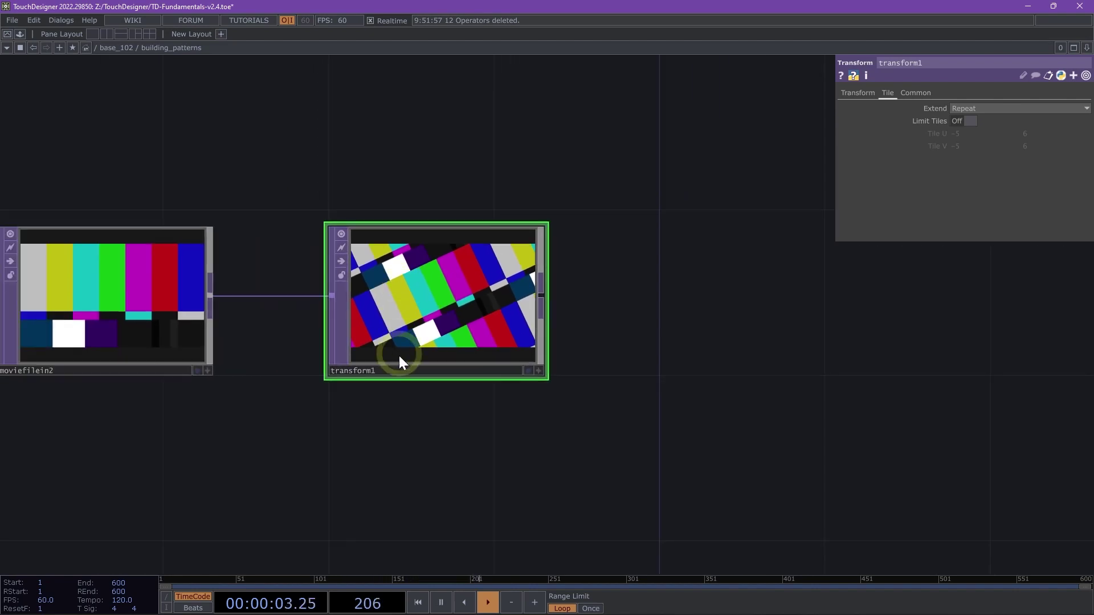
{"action": "scroll", "coordinate": [428, 319], "scroll_direction": "up", "scroll_amount": 5}
{"action": "scroll", "coordinate": [531, 268], "scroll_direction": "down", "scroll_amount": 5}
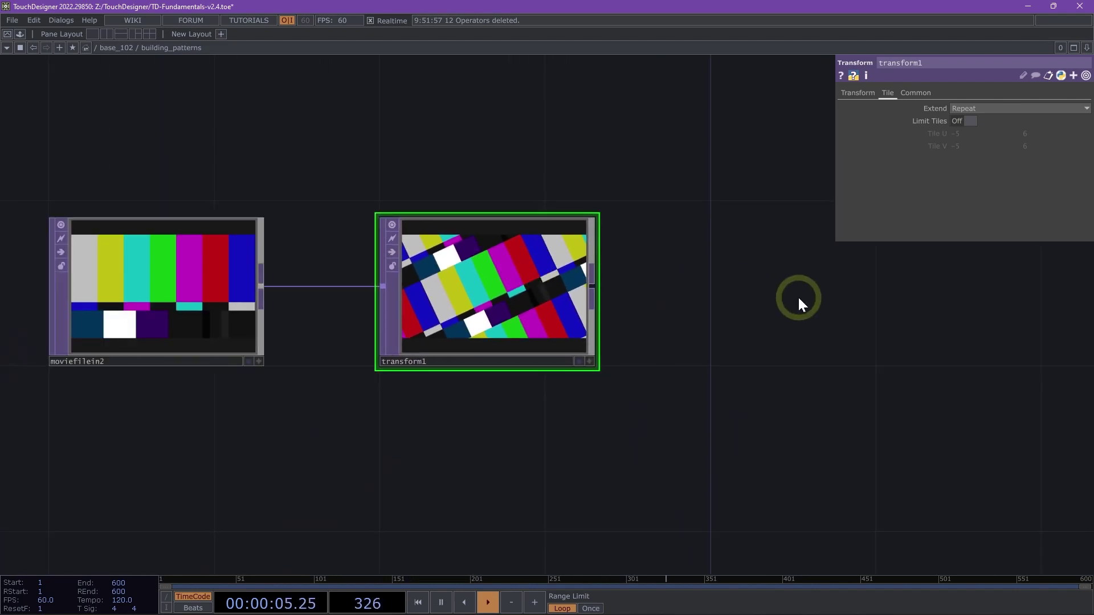
{"action": "left_click_drag", "start_coordinate": [606, 331], "coordinate": [512, 350]}
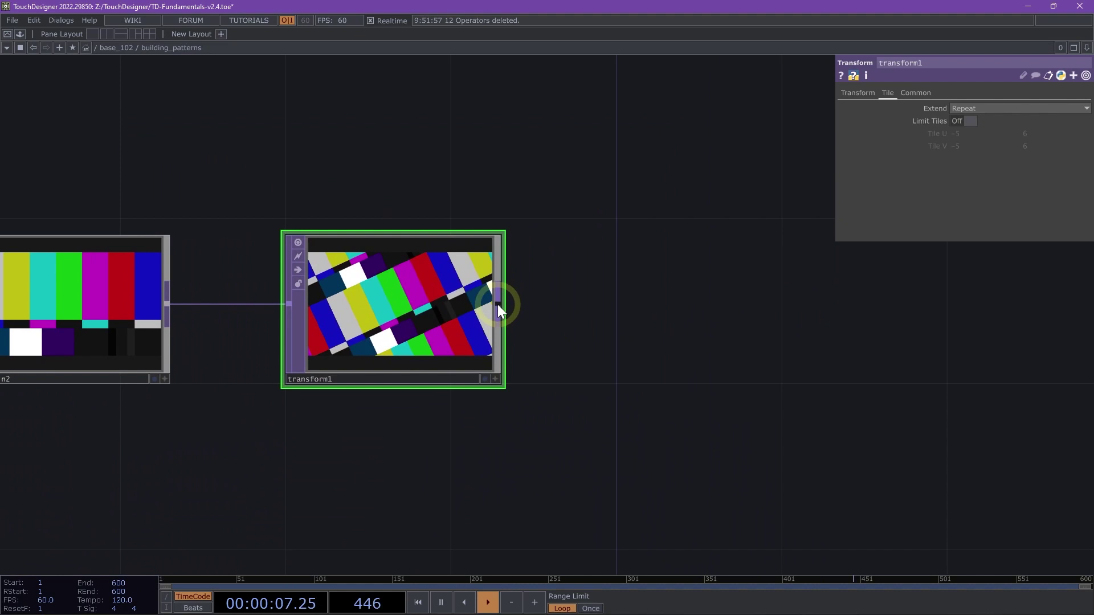
{"action": "left_click", "coordinate": [497, 304]}
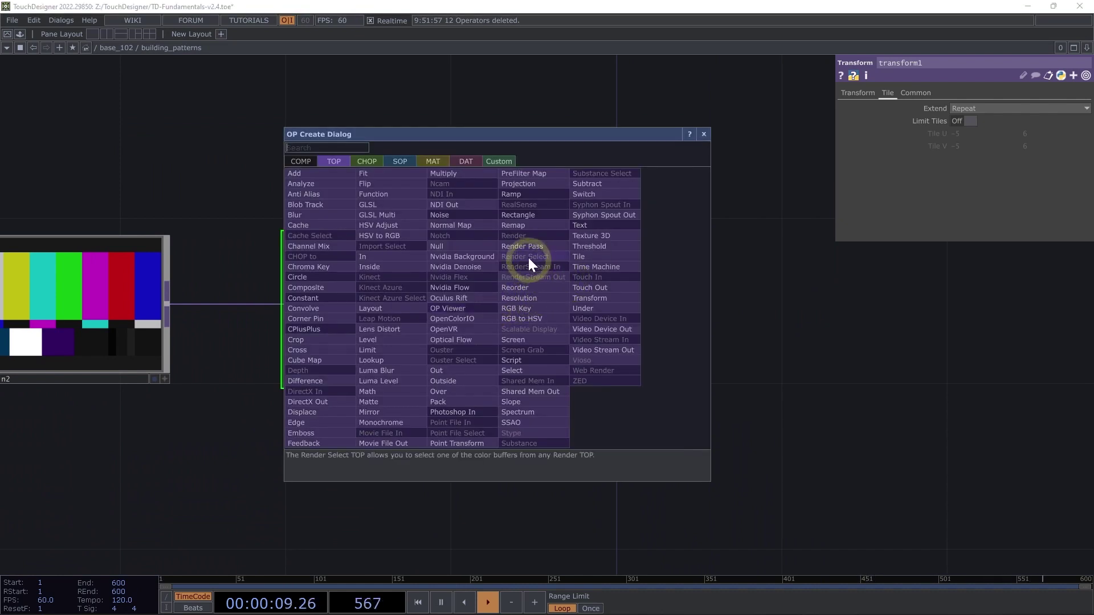
{"action": "left_click", "coordinate": [582, 257]}
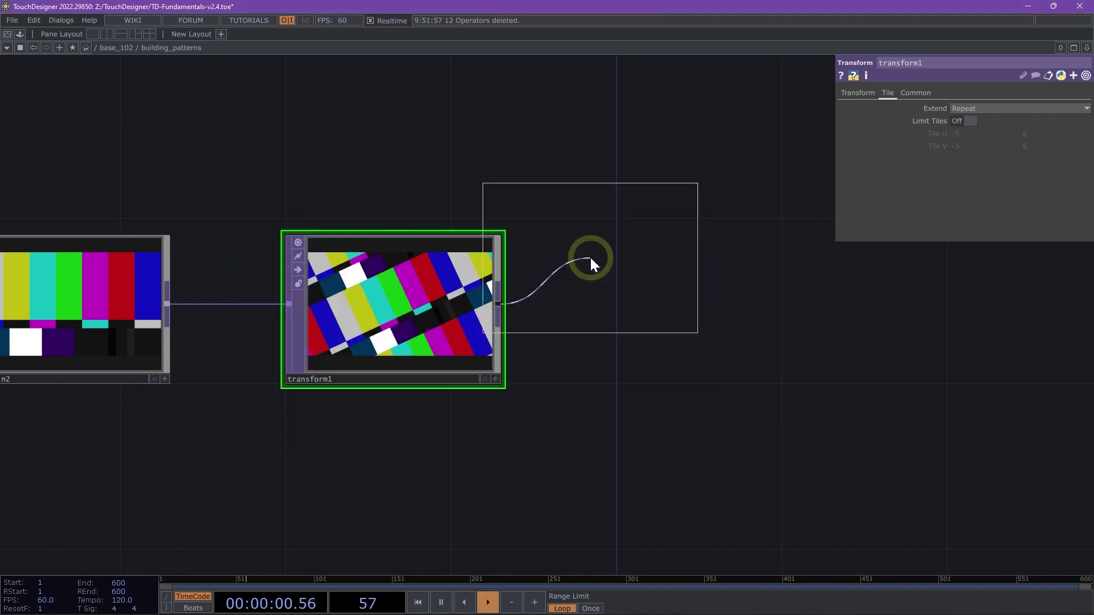
{"action": "left_click", "coordinate": [735, 308]}
{"action": "scroll", "coordinate": [792, 322], "scroll_direction": "up", "scroll_amount": 5}
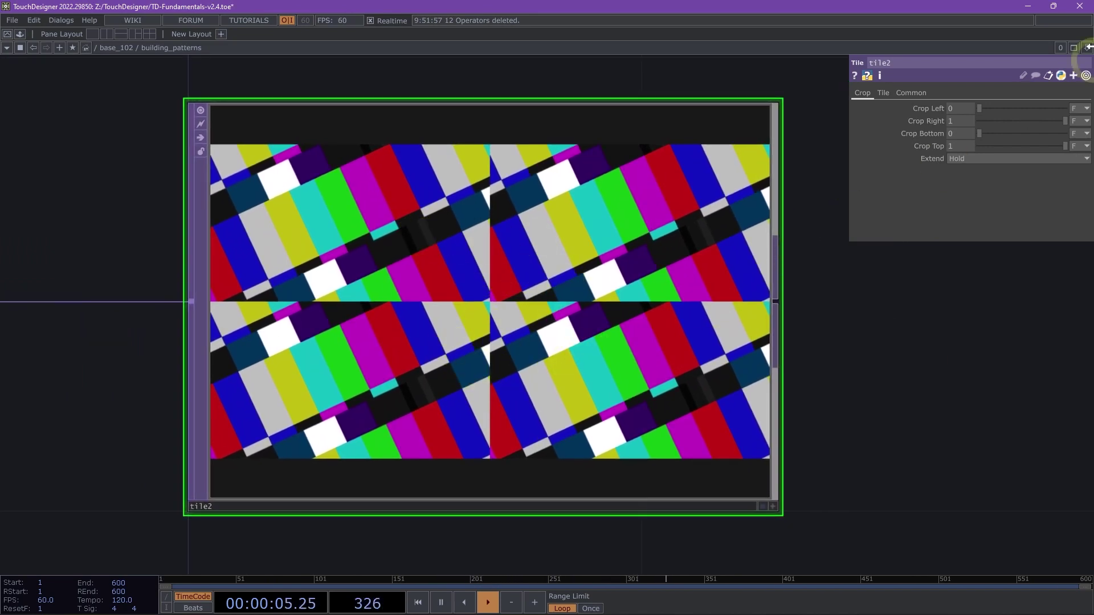
Turn on Flip X, Flip Y, Reflect X and Reflect Y for the new Tile TOP.
{"action": "left_click", "coordinate": [883, 94]}
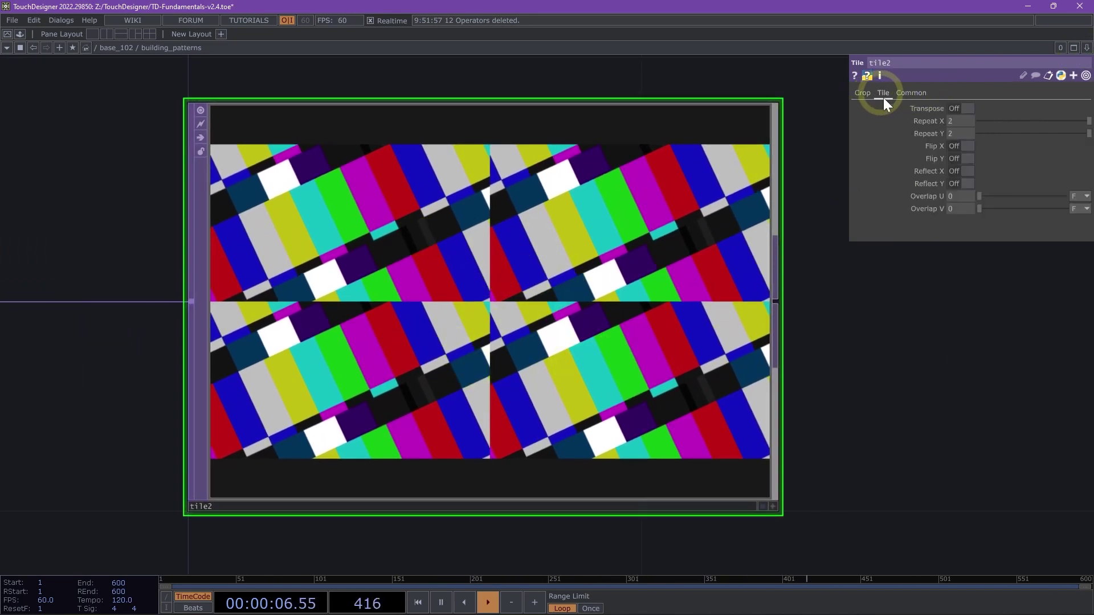
{"action": "left_click", "coordinate": [955, 146]}
{"action": "left_click", "coordinate": [955, 159]}
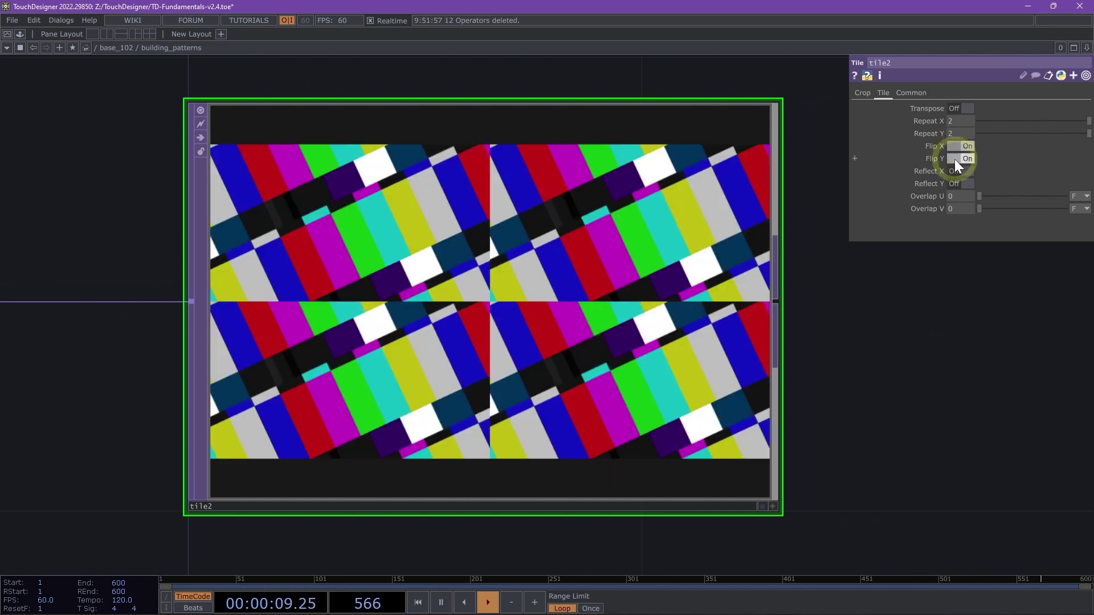
{"action": "left_click", "coordinate": [955, 172]}
{"action": "left_click", "coordinate": [955, 184]}
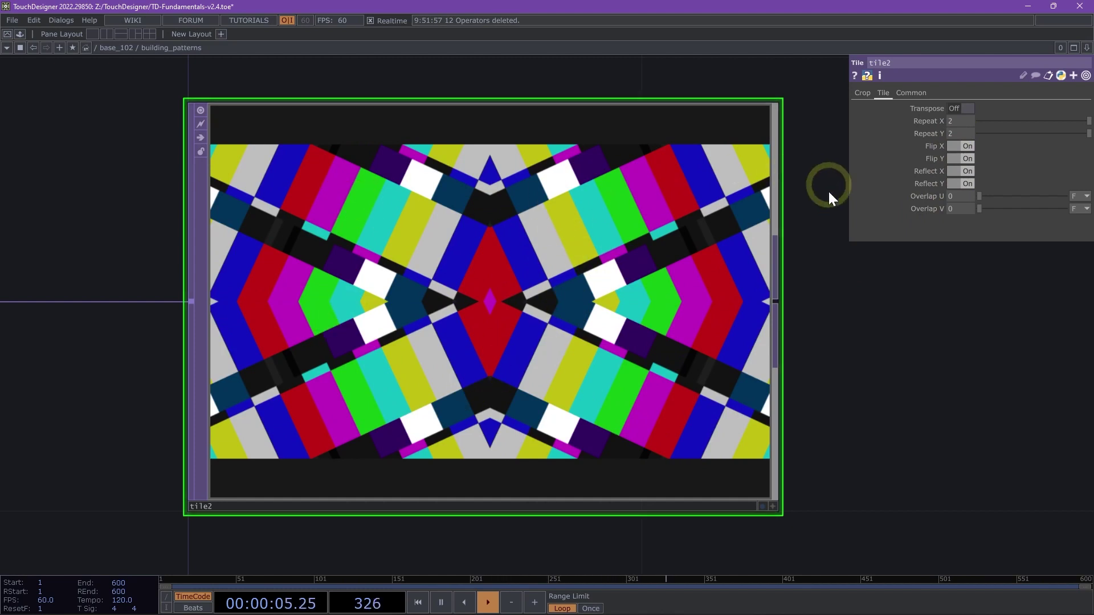
Add a second Transform TOP connected after the Tile TOP in the color bars chain.
{"action": "scroll", "coordinate": [854, 285], "scroll_direction": "down", "scroll_amount": 5}
{"action": "left_click_drag", "start_coordinate": [911, 359], "coordinate": [592, 359]}
{"action": "scroll", "coordinate": [593, 353], "scroll_direction": "up", "scroll_amount": 3}
{"action": "left_click_drag", "start_coordinate": [681, 391], "coordinate": [529, 371]}
{"action": "right_click", "coordinate": [262, 314]}
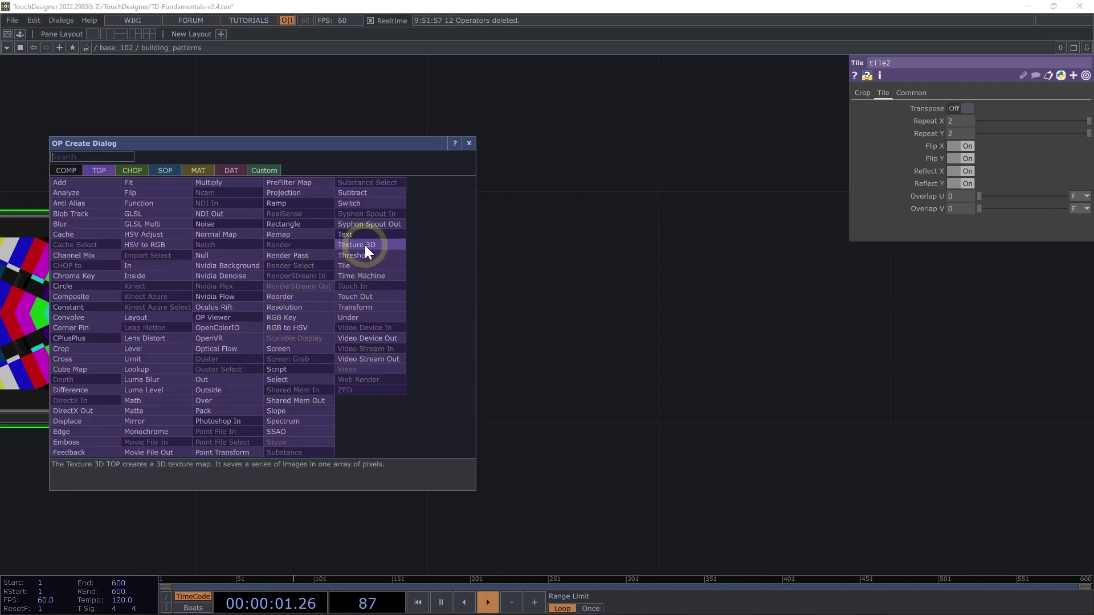
{"action": "left_click", "coordinate": [358, 305]}
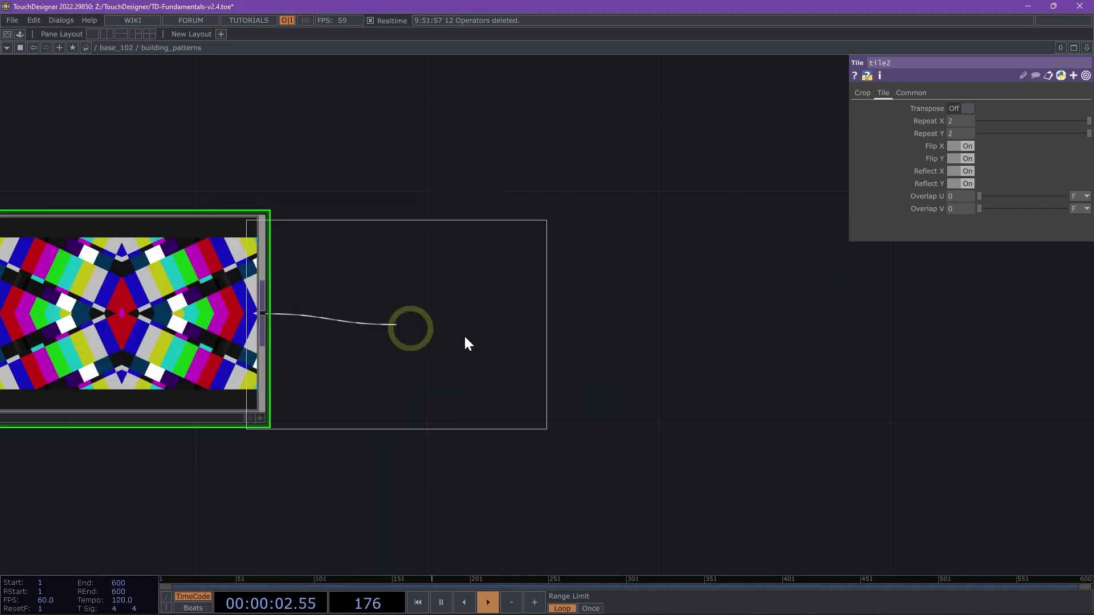
{"action": "left_click", "coordinate": [579, 315]}
{"action": "scroll", "coordinate": [781, 364], "scroll_direction": "up", "scroll_amount": 3}
Set the second Transform TOP's Extend mode to Mirror.
{"action": "left_click", "coordinate": [858, 109]}
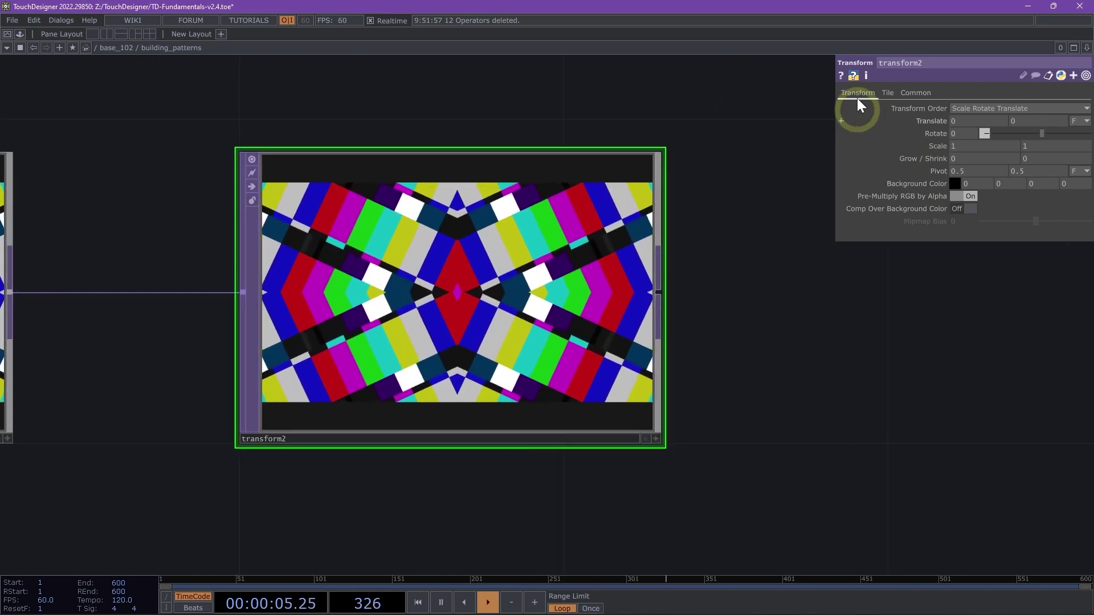
{"action": "left_click", "coordinate": [887, 94]}
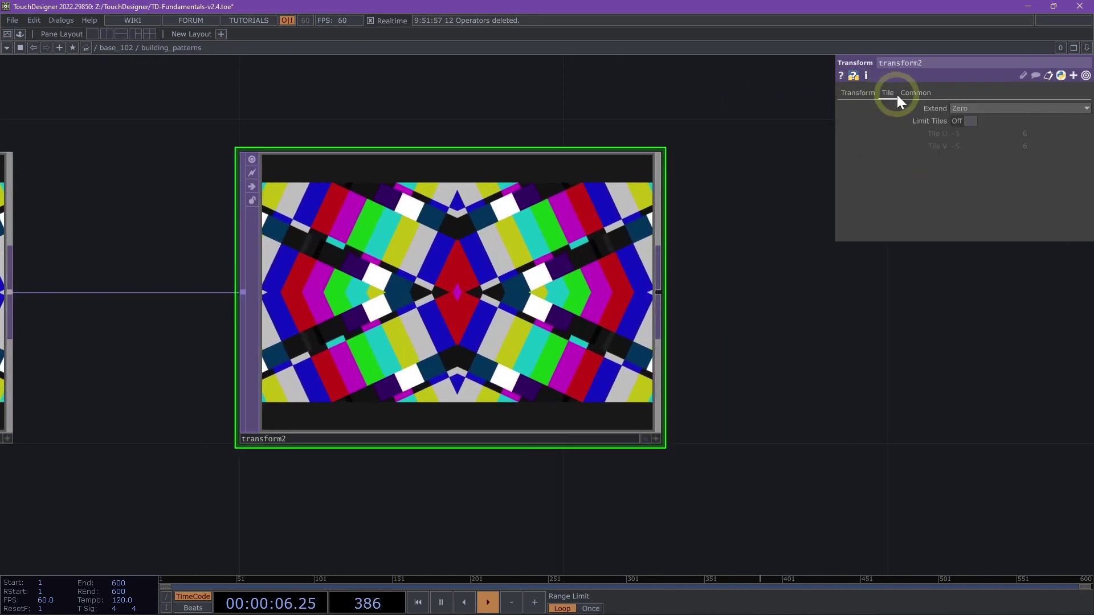
{"action": "left_click", "coordinate": [995, 111]}
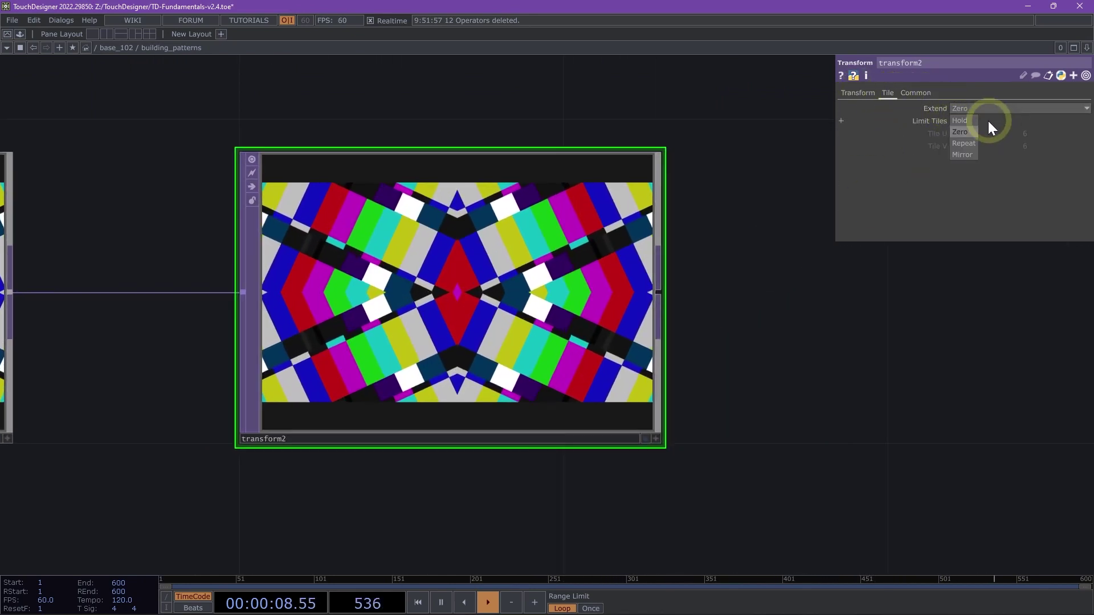
{"action": "left_click", "coordinate": [957, 156]}
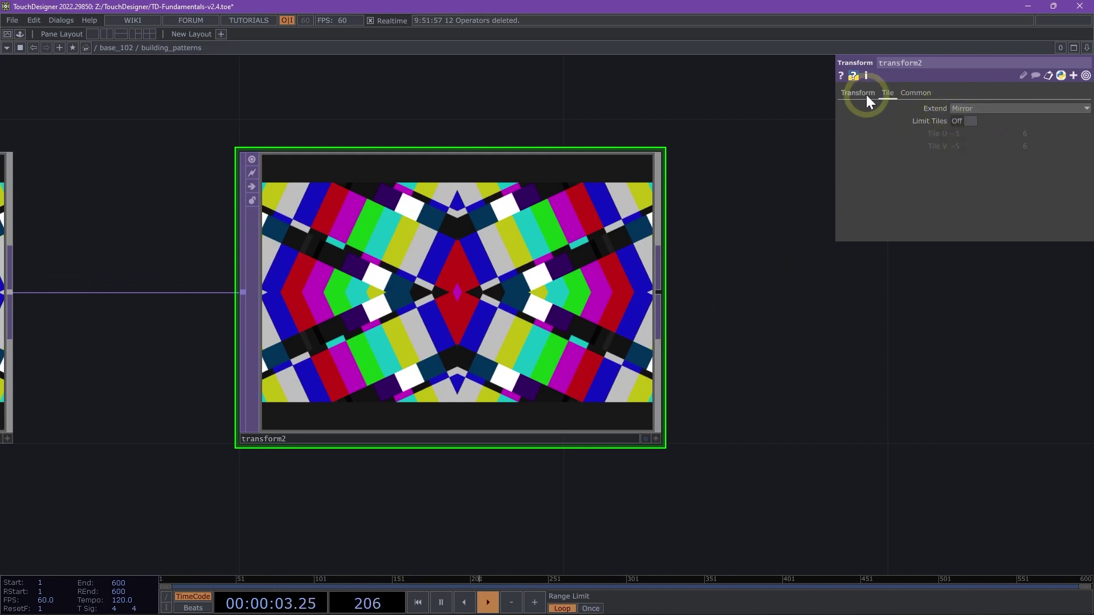
Scale the second Transform TOP down to 0.29 on both axes.
{"action": "left_click", "coordinate": [860, 93]}
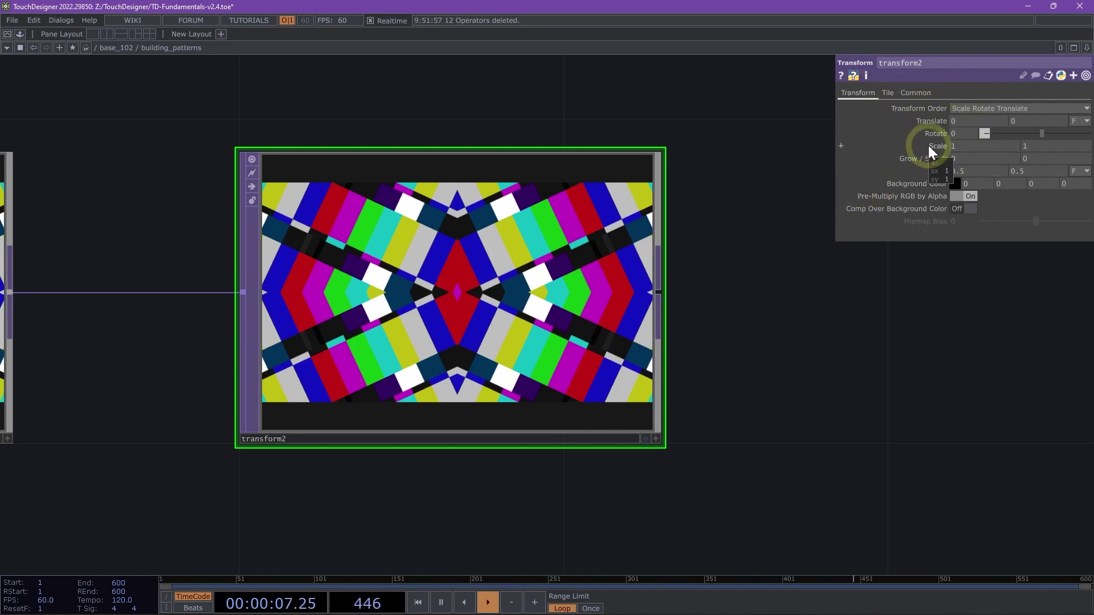
{"action": "middle_click_drag", "start_coordinate": [927, 149], "coordinate": [661, 205]}
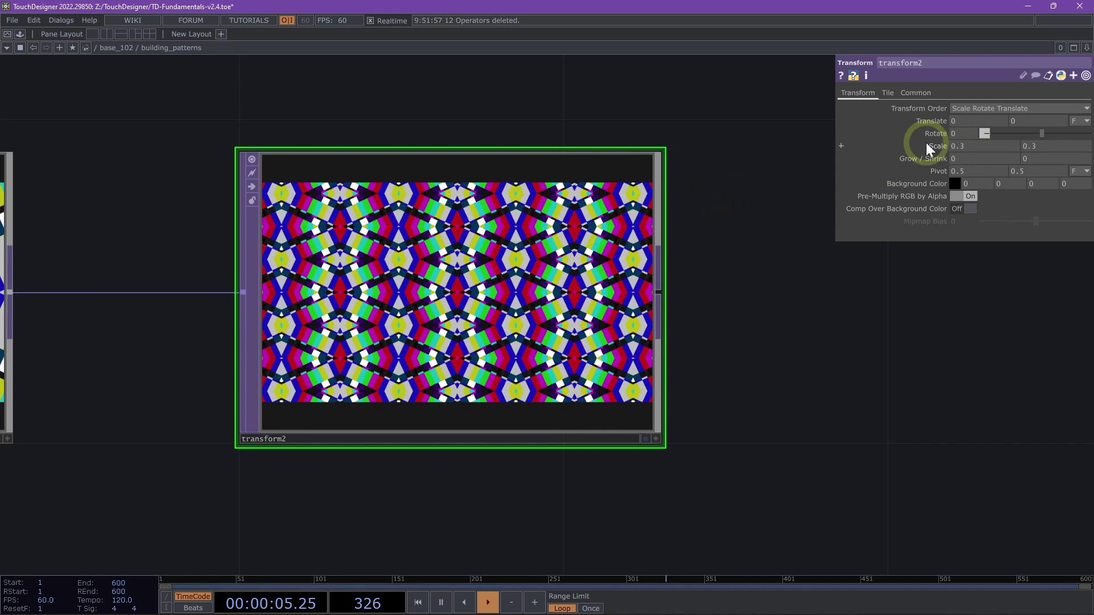
{"action": "middle_click_drag", "start_coordinate": [926, 146], "coordinate": [883, 170]}
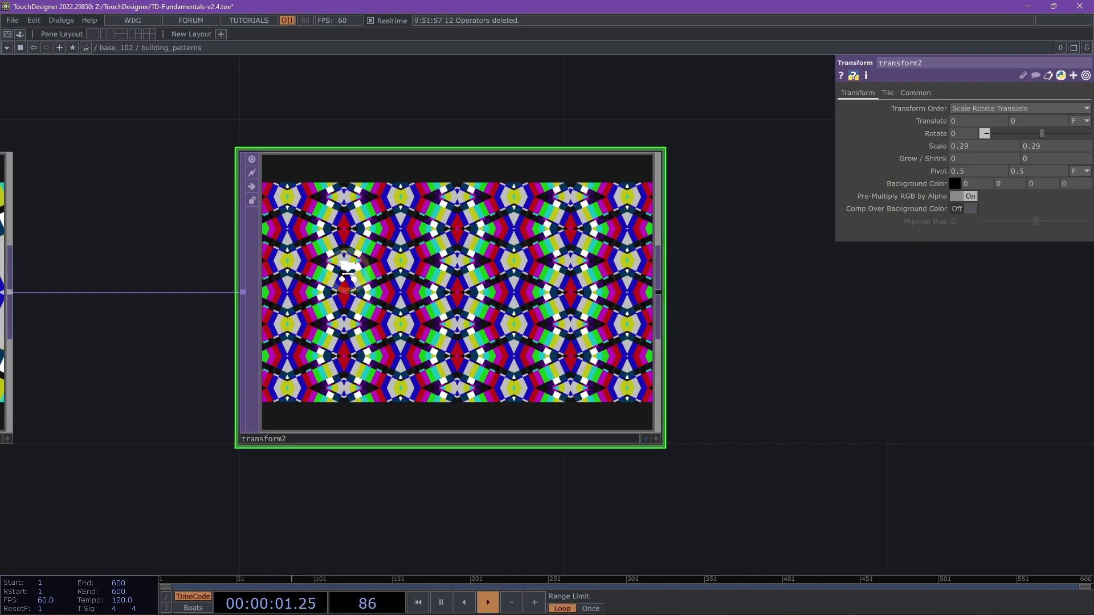
Add a Circle TOP in the free space below the color bars chain, under its Movie File In TOP.
{"action": "scroll", "coordinate": [635, 295], "scroll_direction": "up", "scroll_amount": 3}
{"action": "scroll", "coordinate": [536, 278], "scroll_direction": "down", "scroll_amount": 2}
{"action": "scroll", "coordinate": [628, 340], "scroll_direction": "down", "scroll_amount": 5}
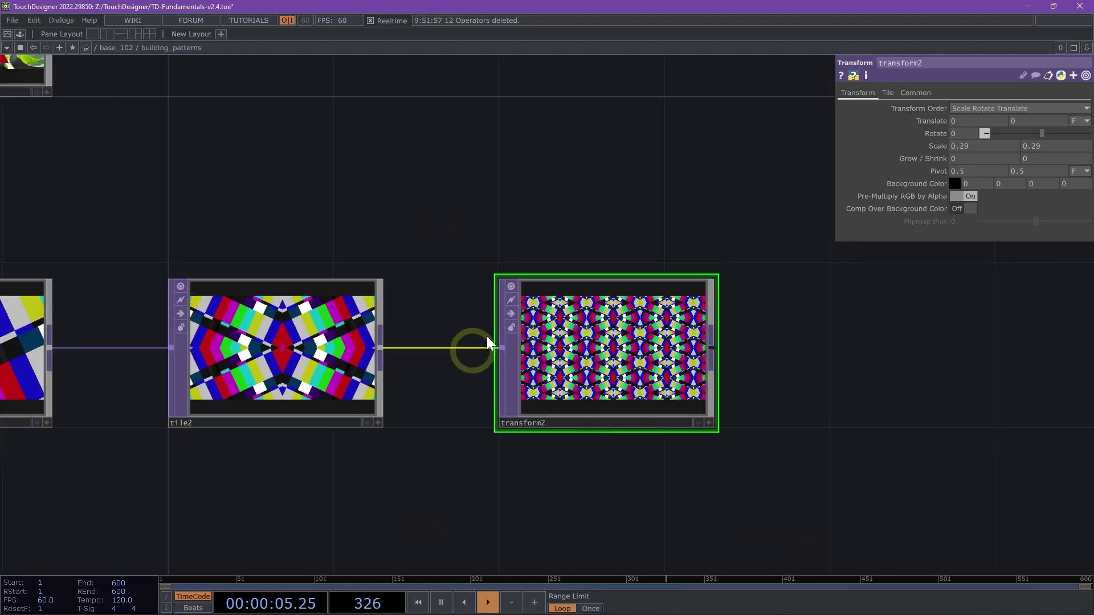
{"action": "scroll", "coordinate": [665, 317], "scroll_direction": "up", "scroll_amount": 4}
{"action": "scroll", "coordinate": [683, 319], "scroll_direction": "down", "scroll_amount": 2}
{"action": "scroll", "coordinate": [374, 308], "scroll_direction": "down", "scroll_amount": 5}
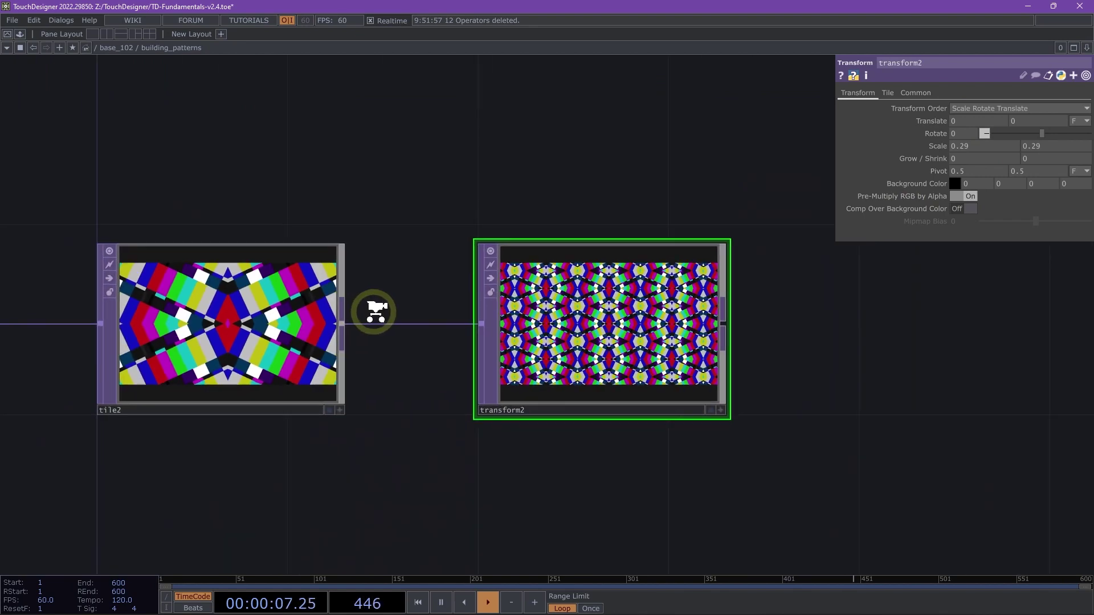
{"action": "left_click_drag", "start_coordinate": [373, 442], "coordinate": [527, 379]}
{"action": "left_click_drag", "start_coordinate": [342, 417], "coordinate": [576, 313]}
{"action": "left_click_drag", "start_coordinate": [367, 380], "coordinate": [368, 320]}
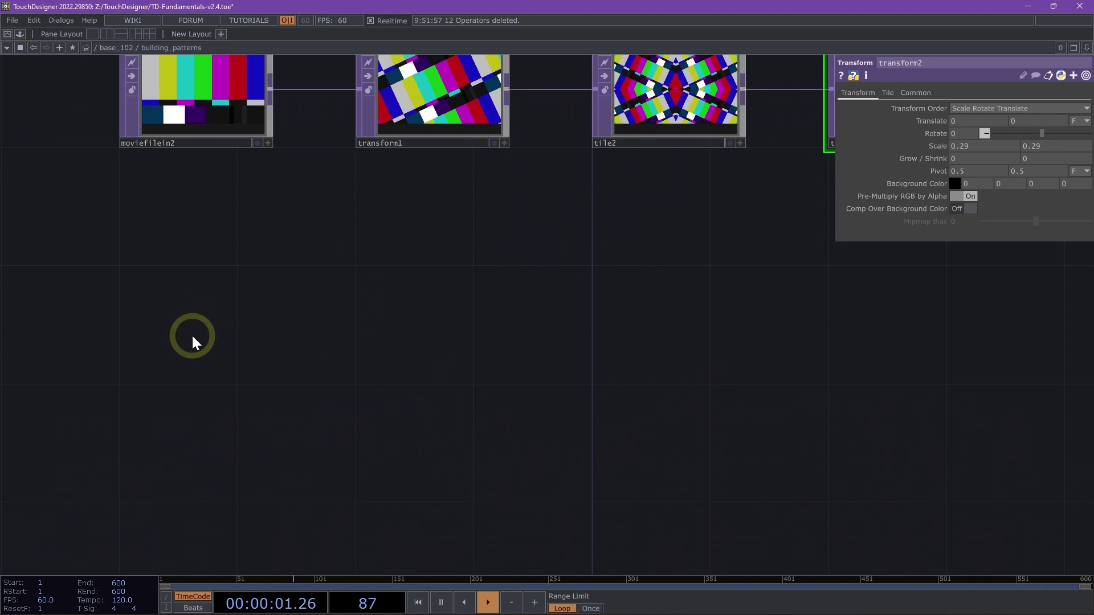
{"action": "key", "text": "Tab"}
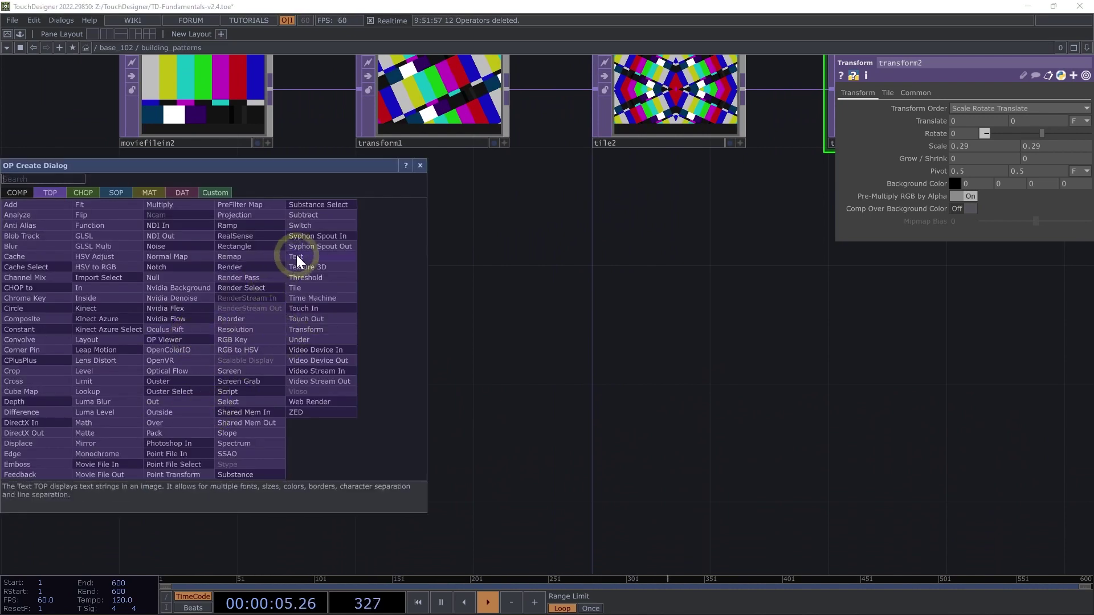
{"action": "left_click", "coordinate": [15, 310]}
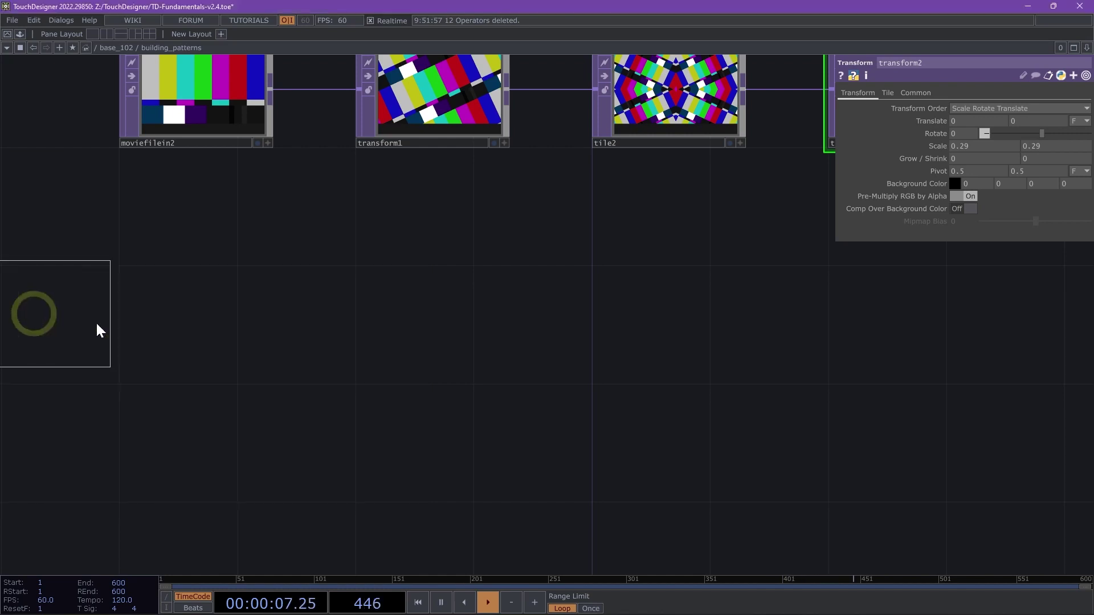
{"action": "left_click", "coordinate": [192, 332]}
Duplicate the Circle TOP and place the copy directly below the original.
{"action": "left_click_drag", "start_coordinate": [256, 479], "coordinate": [252, 329]}
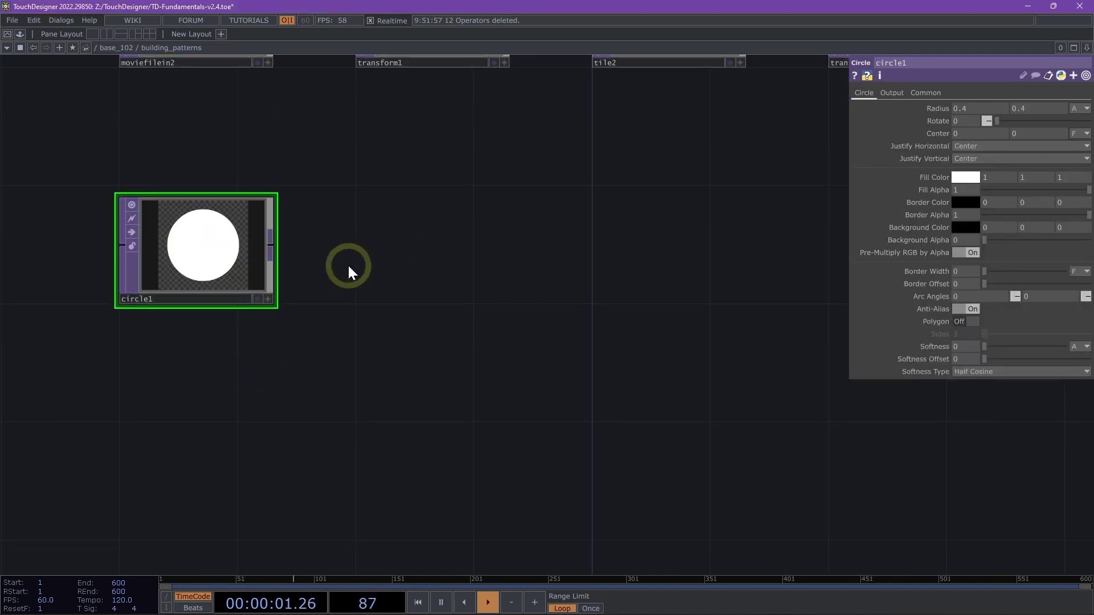
{"action": "key", "text": "ctrl+c"}
{"action": "key", "text": "ctrl+v"}
{"action": "left_click", "coordinate": [238, 262]}
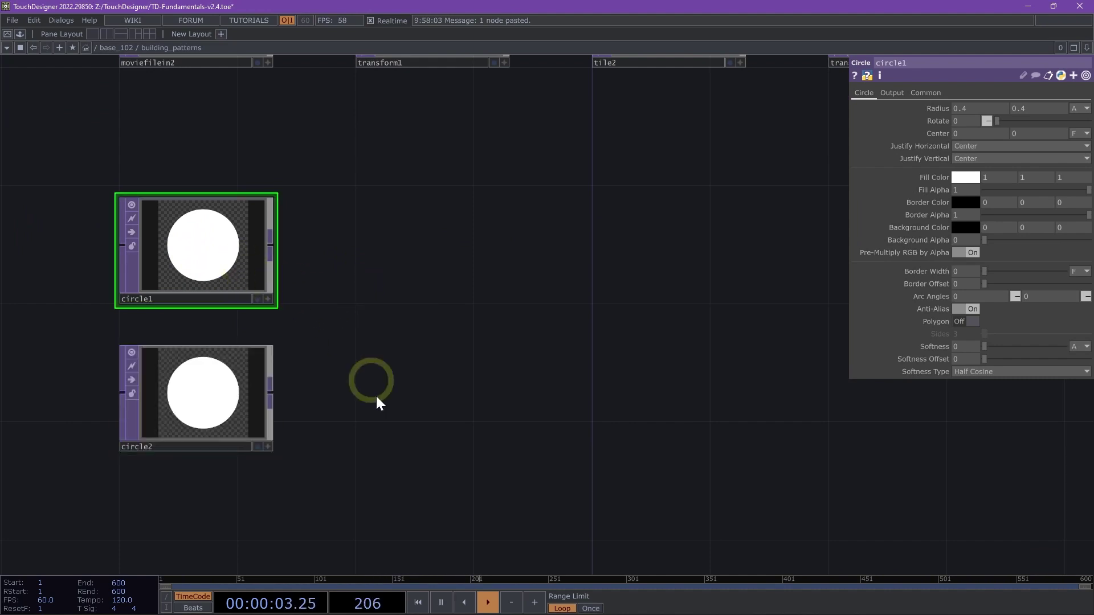
Set the second Circle TOP's fill color to turquoise green with RGB 0, 1, 0.72549.
{"action": "left_click", "coordinate": [255, 419]}
{"action": "left_click", "coordinate": [965, 177]}
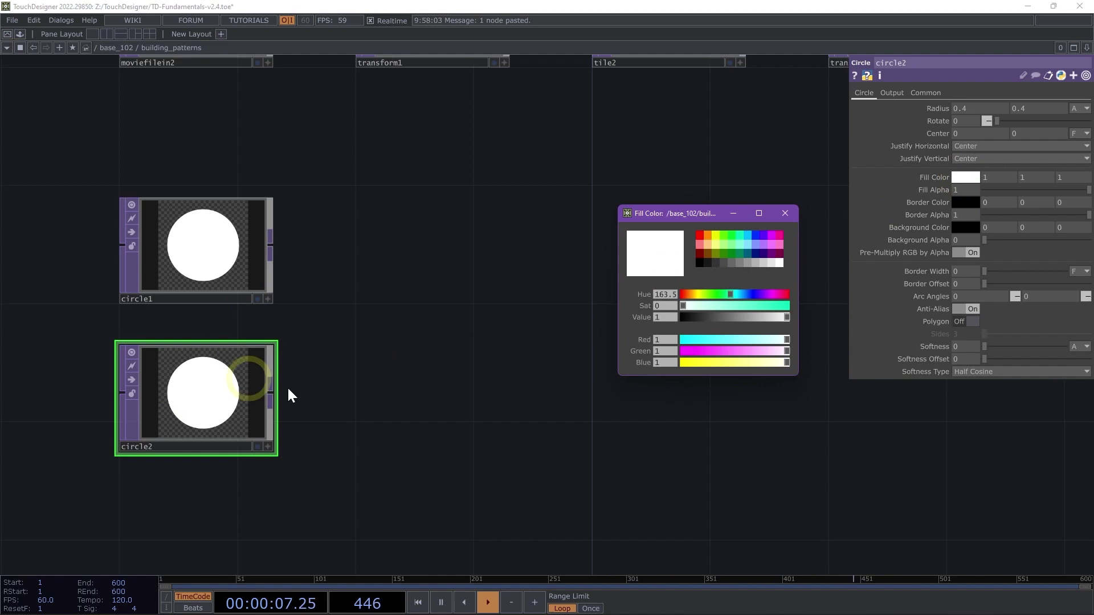
{"action": "left_click", "coordinate": [658, 317]}
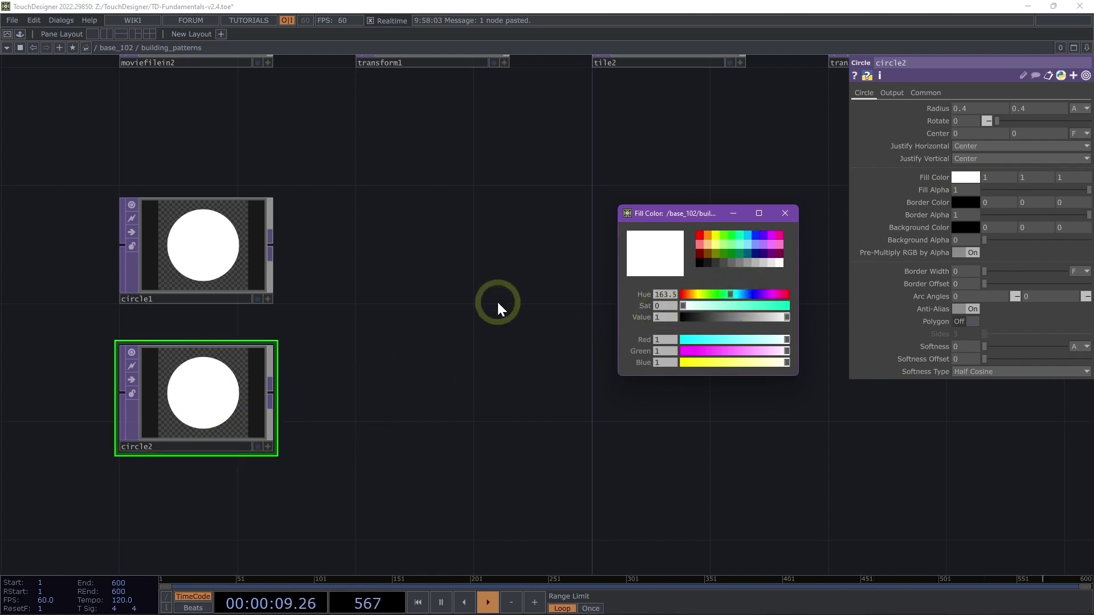
{"action": "left_click", "coordinate": [157, 405]}
{"action": "left_click", "coordinate": [813, 247]}
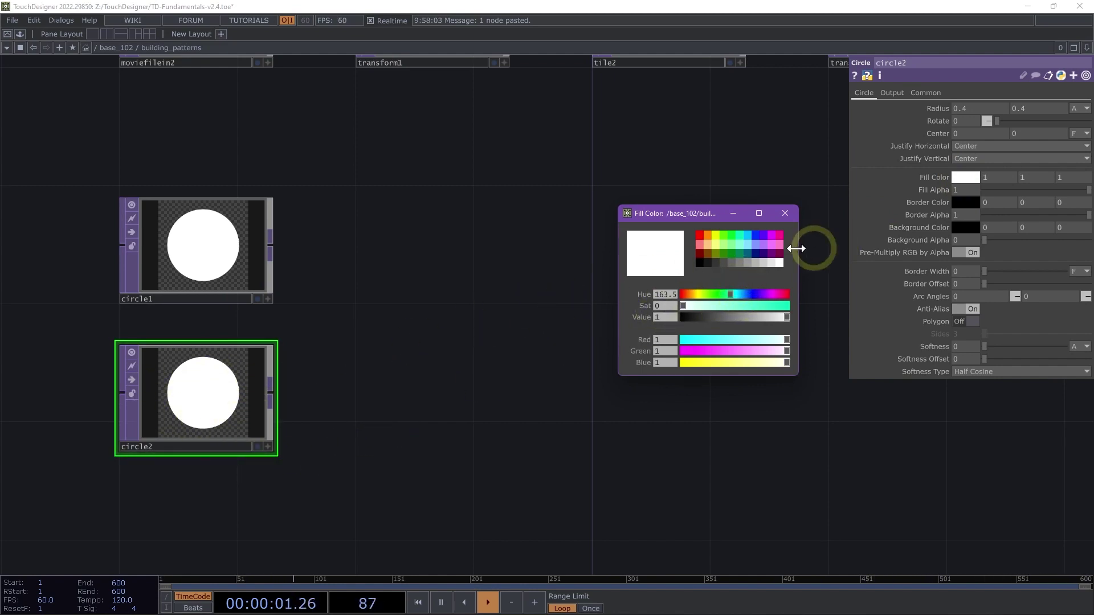
{"action": "left_click", "coordinate": [740, 234]}
{"action": "left_click", "coordinate": [751, 234]}
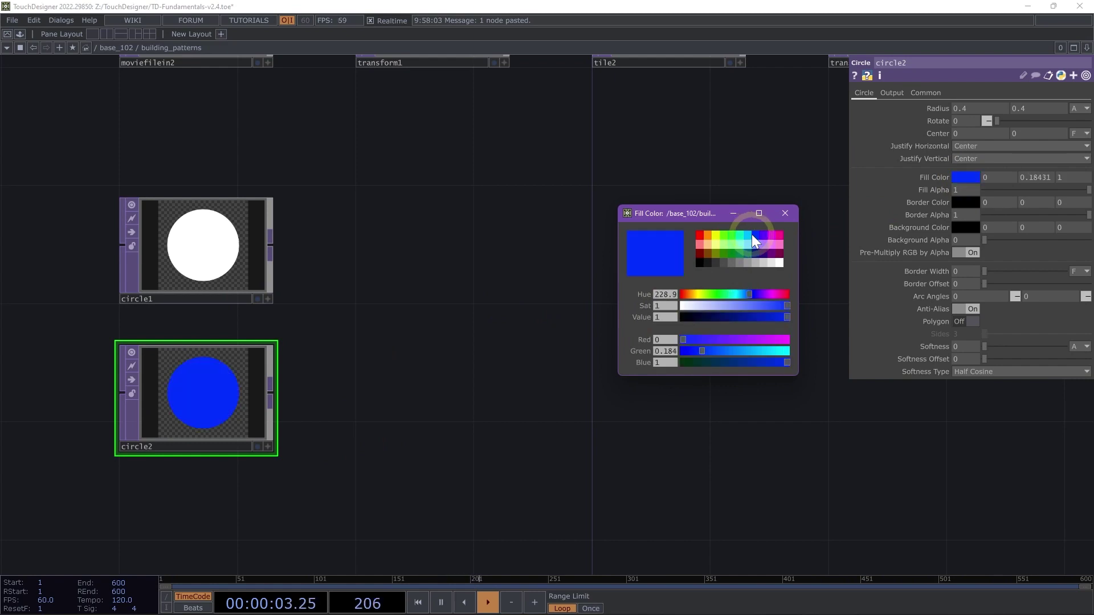
{"action": "left_click", "coordinate": [740, 236]}
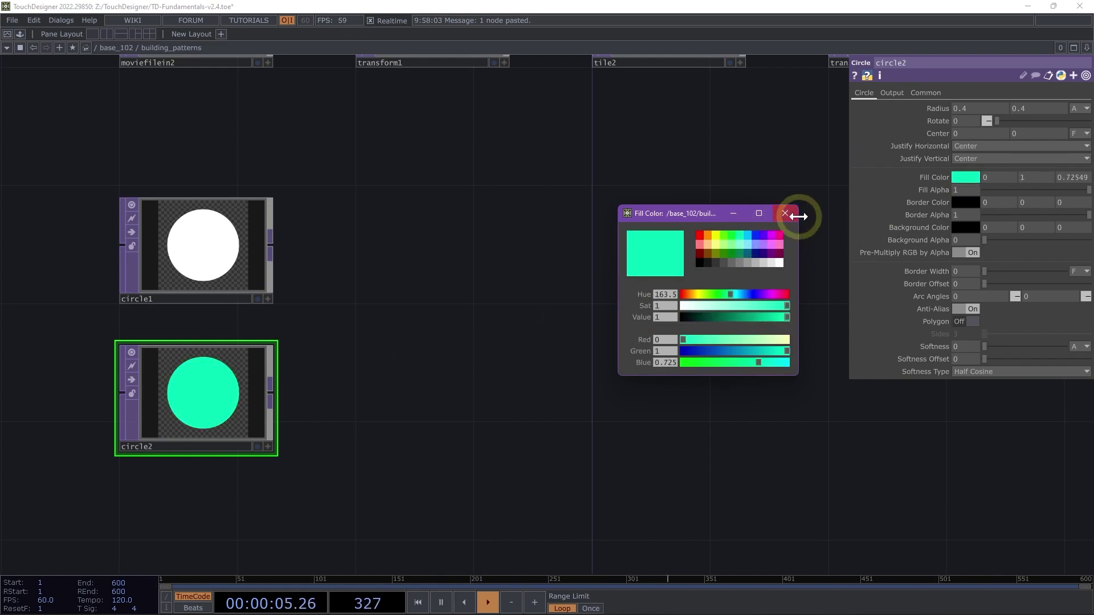
{"action": "left_click", "coordinate": [785, 213]}
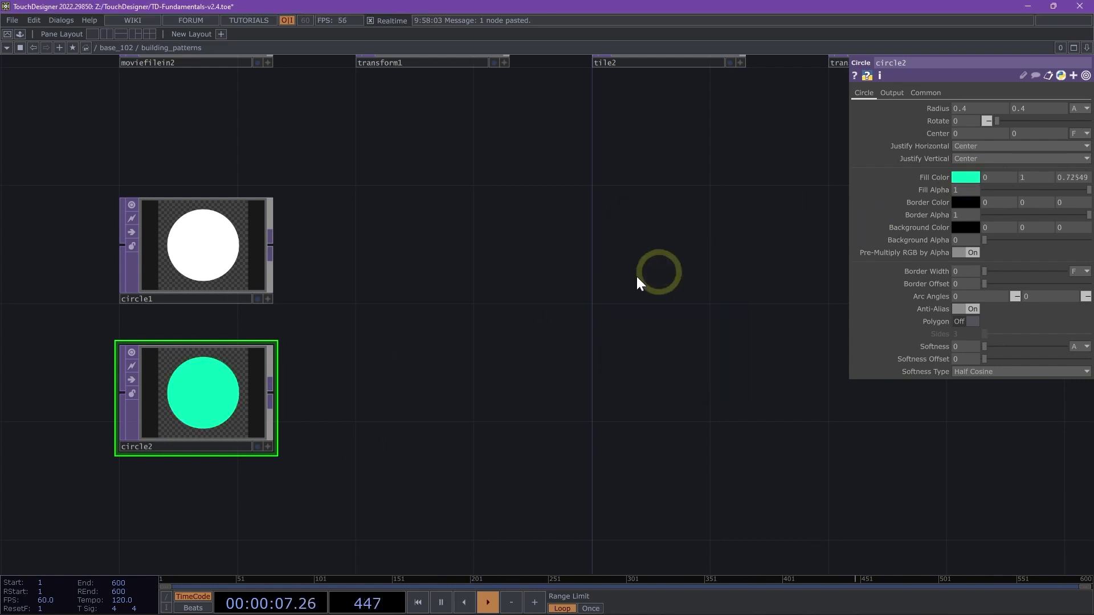
Add a Layout TOP in the free space beside the two Circle TOPs, vertically between them.
{"action": "left_click_drag", "start_coordinate": [636, 275], "coordinate": [403, 310]}
{"action": "scroll", "coordinate": [402, 313], "scroll_direction": "up", "scroll_amount": 3}
{"action": "left_click_drag", "start_coordinate": [317, 284], "coordinate": [389, 259]}
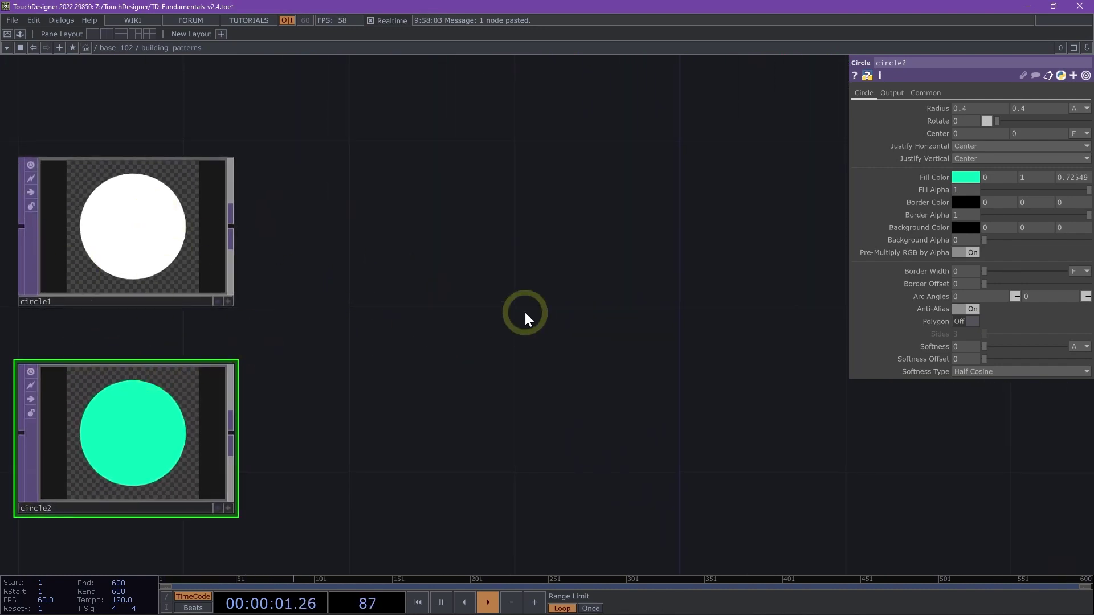
{"action": "key", "text": "Tab"}
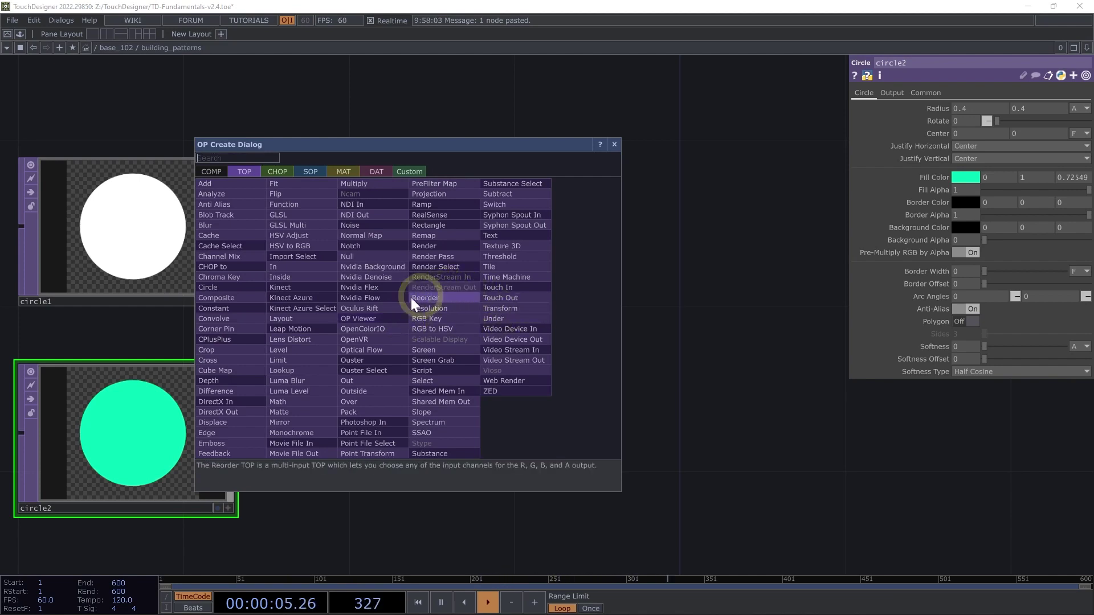
{"action": "left_click", "coordinate": [281, 320]}
{"action": "left_click", "coordinate": [459, 315]}
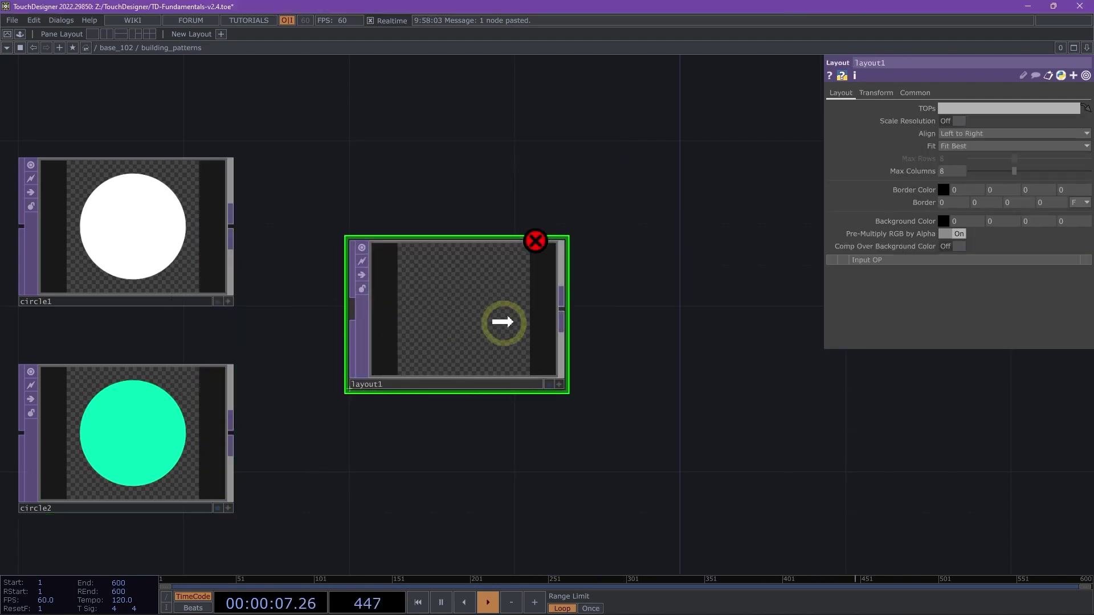
{"action": "left_click_drag", "start_coordinate": [503, 322], "coordinate": [545, 322]}
Connect the white and turquoise Circle TOPs to the Layout TOP and turn on its Scale Resolution.
{"action": "left_click", "coordinate": [133, 241]}
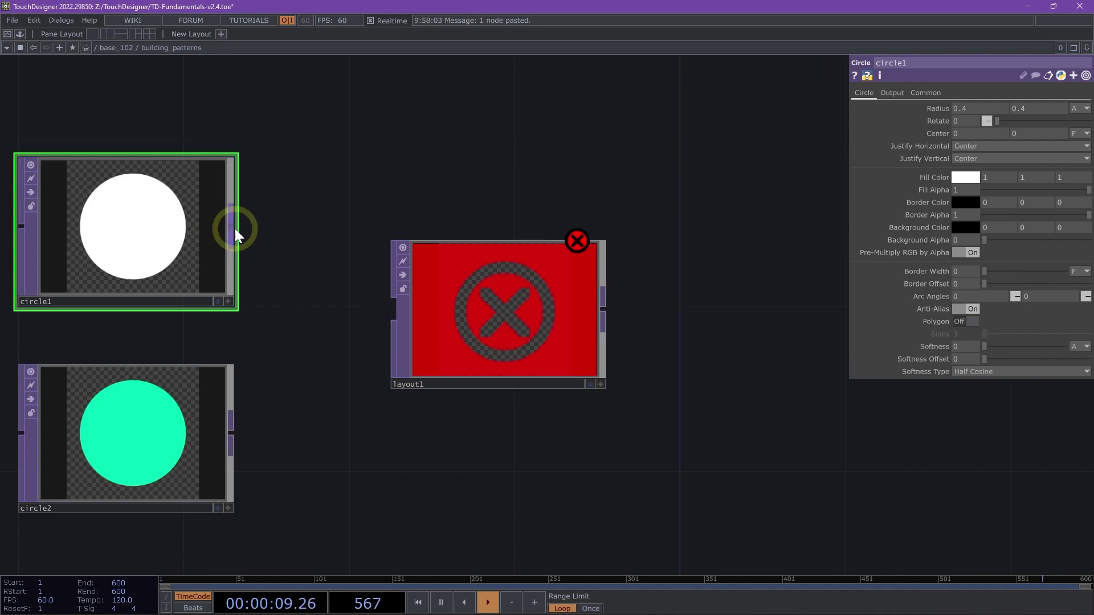
{"action": "left_click_drag", "start_coordinate": [233, 227], "coordinate": [394, 309]}
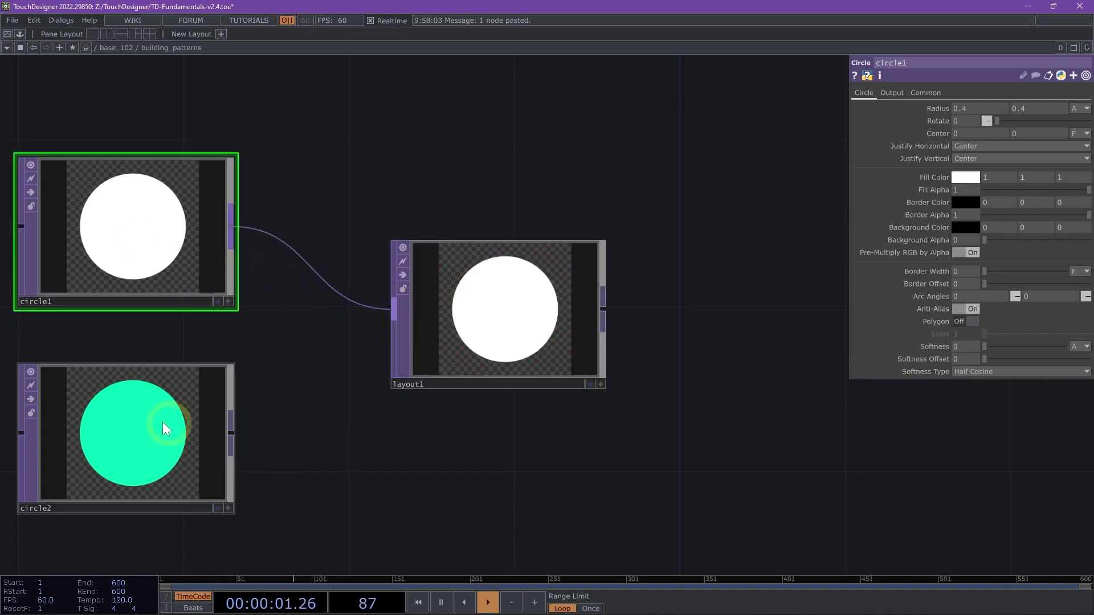
{"action": "left_click", "coordinate": [227, 422]}
{"action": "left_click_drag", "start_coordinate": [232, 432], "coordinate": [527, 312]}
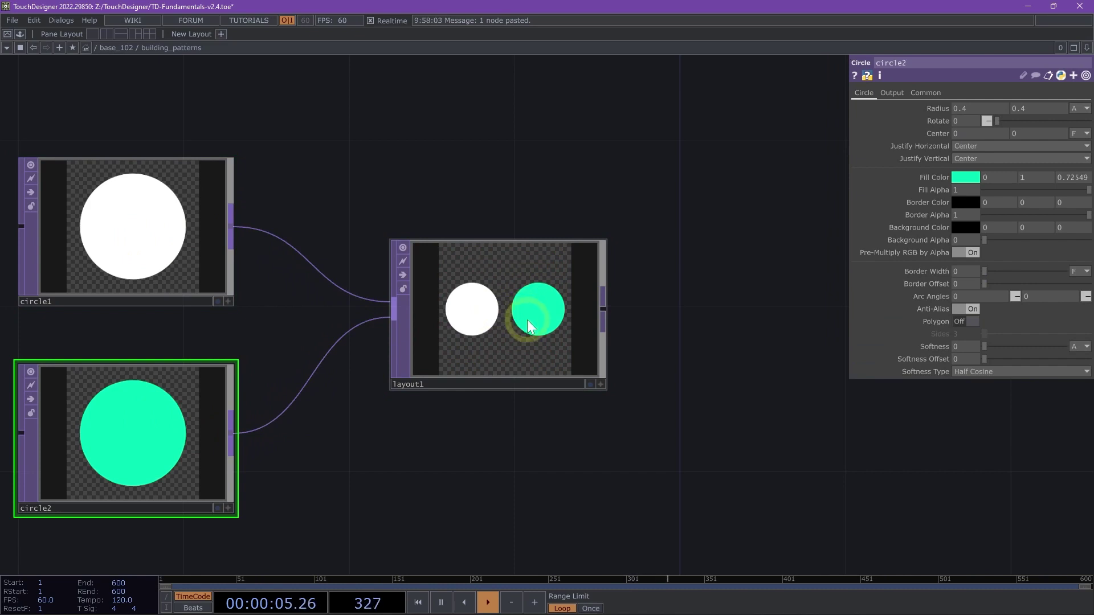
{"action": "left_click", "coordinate": [528, 320]}
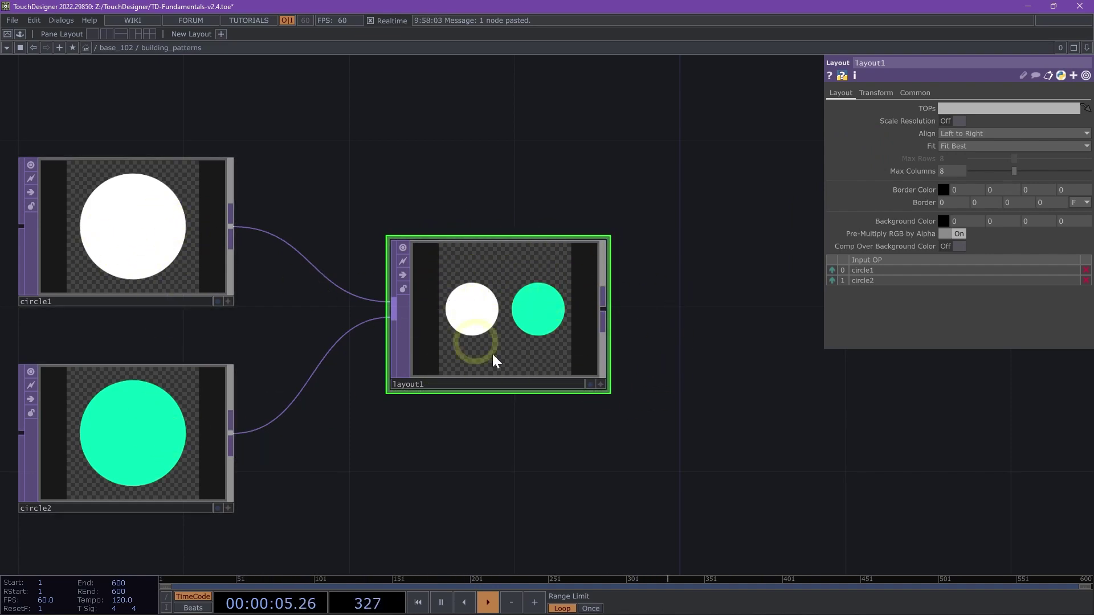
{"action": "left_click", "coordinate": [948, 122]}
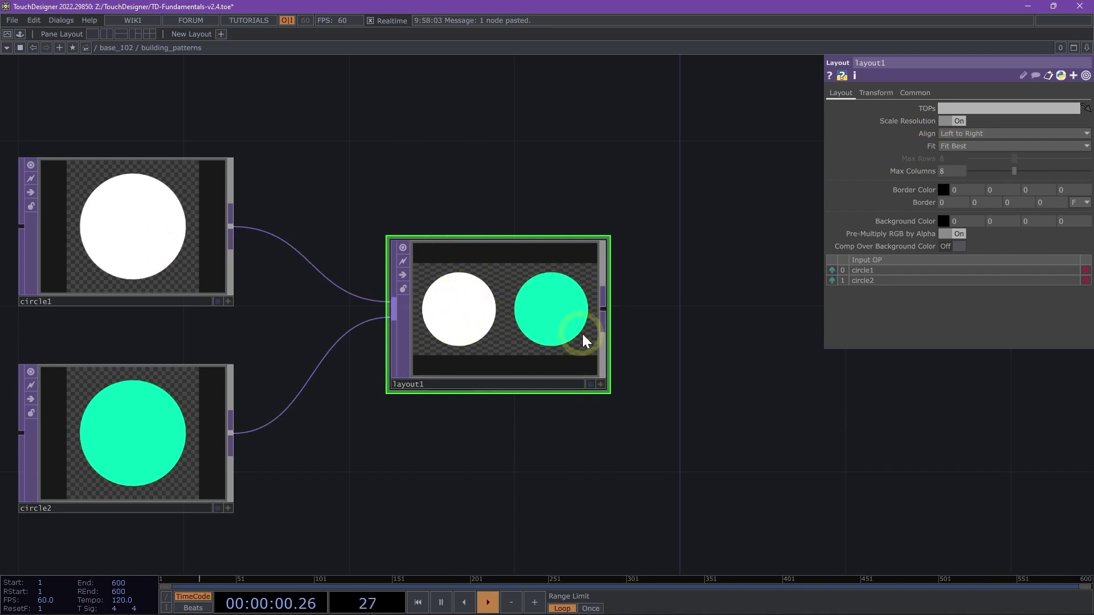
Add a Transform TOP fed by the Layout TOP, placed diagonally below it, and set its rotation to 180.
{"action": "left_click_drag", "start_coordinate": [623, 302], "coordinate": [292, 355]}
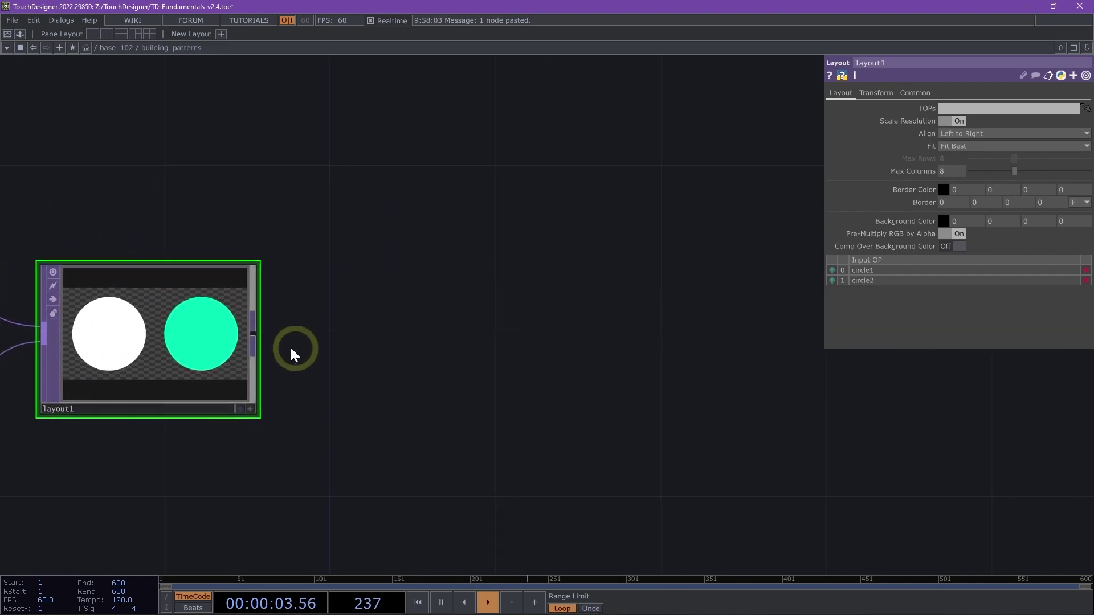
{"action": "right_click", "coordinate": [251, 335]}
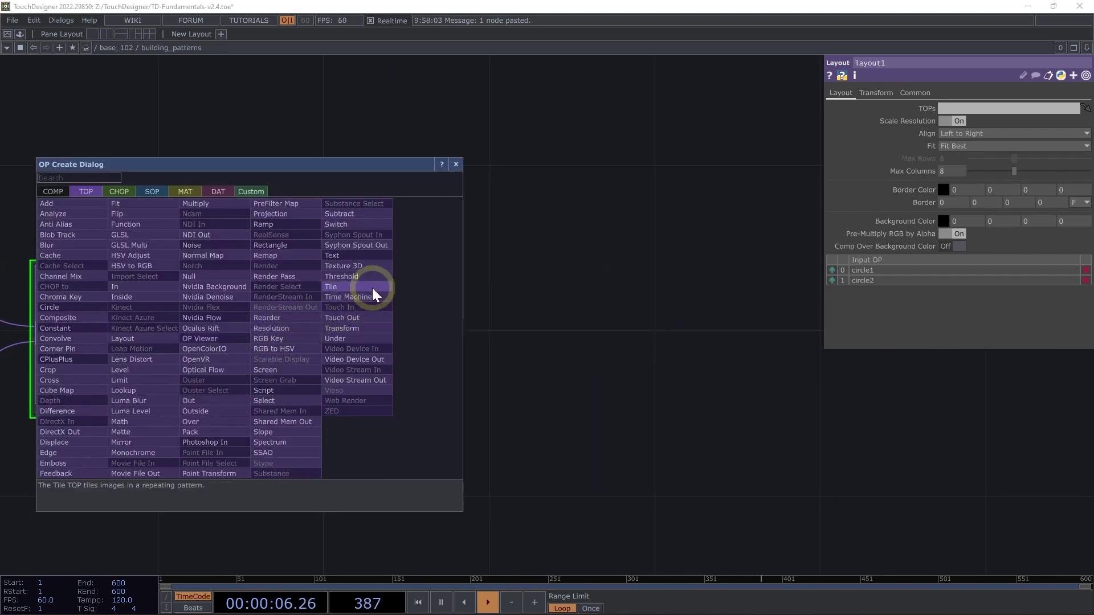
{"action": "left_click", "coordinate": [333, 323]}
{"action": "left_click", "coordinate": [474, 505]}
{"action": "left_click_drag", "start_coordinate": [506, 276], "coordinate": [499, 198]}
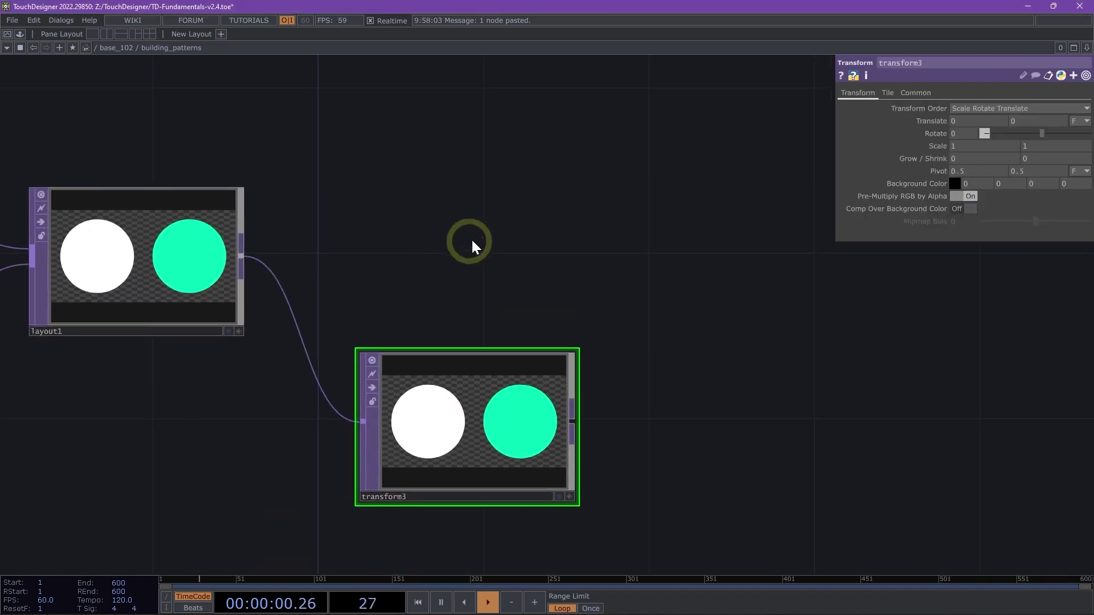
{"action": "left_click_drag", "start_coordinate": [471, 238], "coordinate": [502, 222]}
{"action": "left_click_drag", "start_coordinate": [443, 415], "coordinate": [442, 418]}
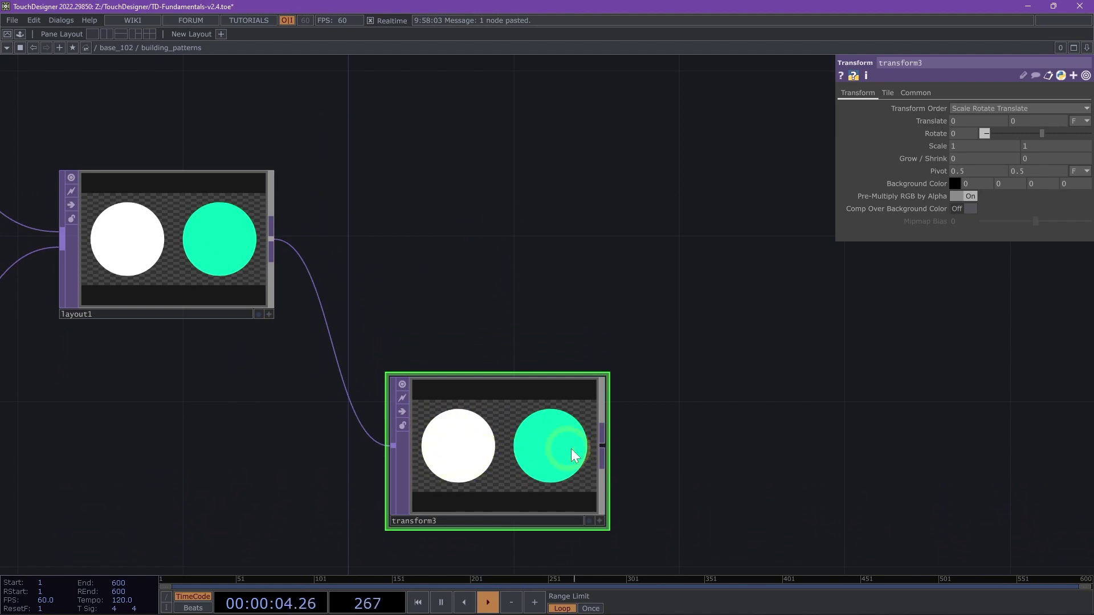
{"action": "left_click", "coordinate": [769, 298]}
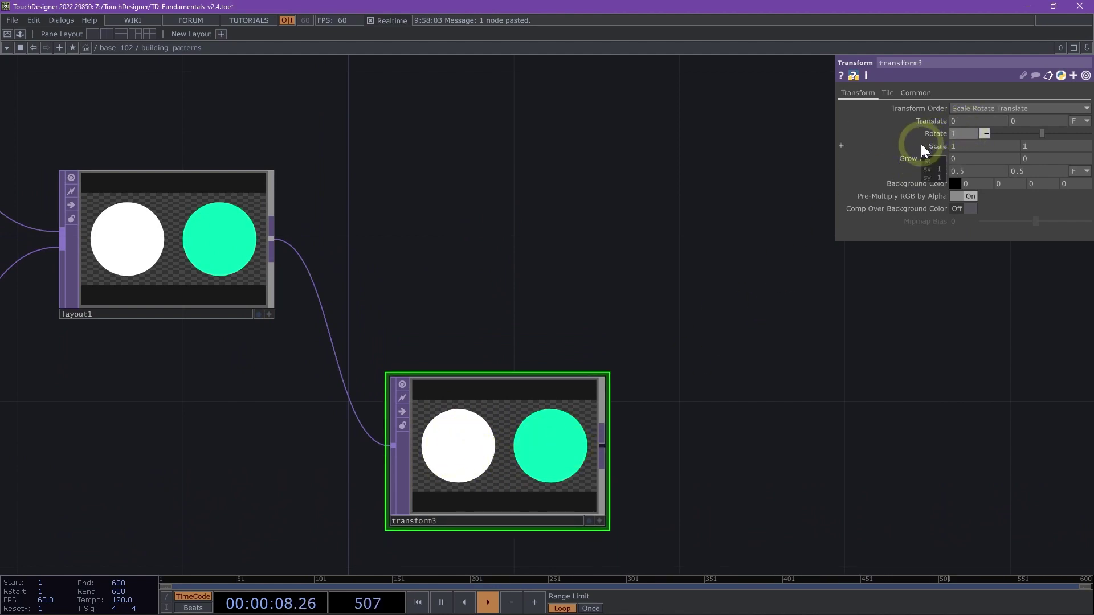
{"action": "type", "text": "180"}
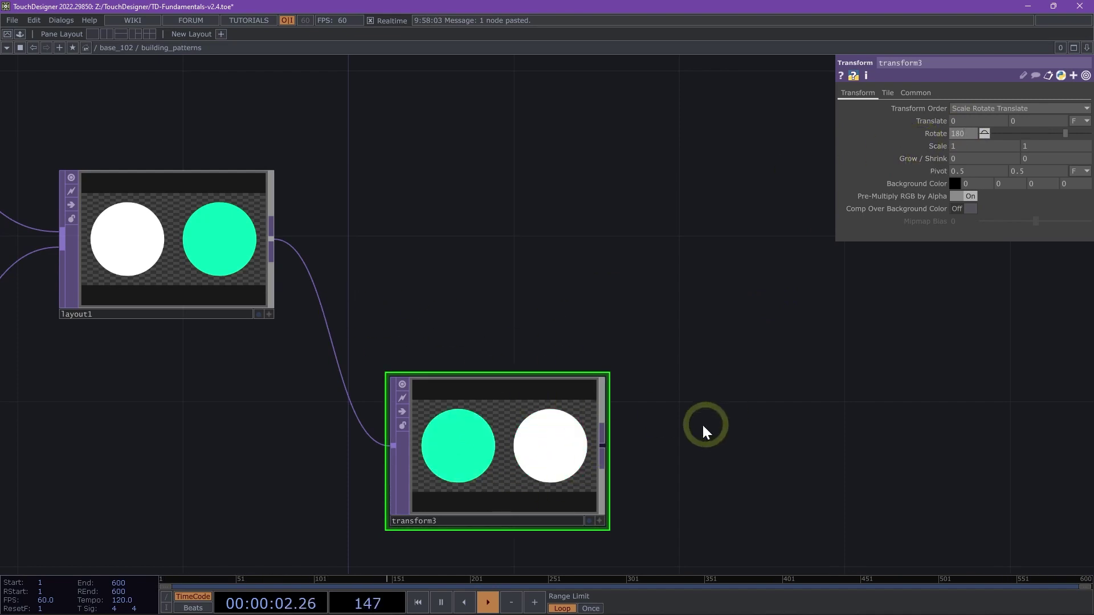
Add a second Layout TOP level with the first one, beyond the rotated Transform TOP.
{"action": "left_click_drag", "start_coordinate": [617, 423], "coordinate": [489, 448]}
{"action": "left_click_drag", "start_coordinate": [481, 290], "coordinate": [550, 282]}
{"action": "key", "text": "Tab"}
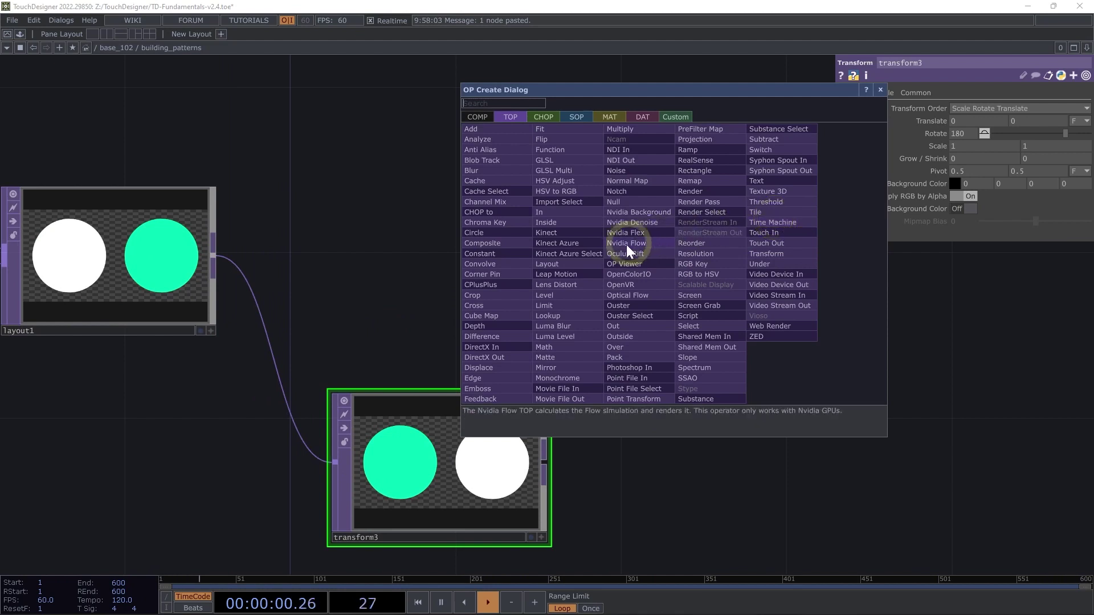
{"action": "left_click", "coordinate": [594, 266]}
{"action": "left_click", "coordinate": [730, 266]}
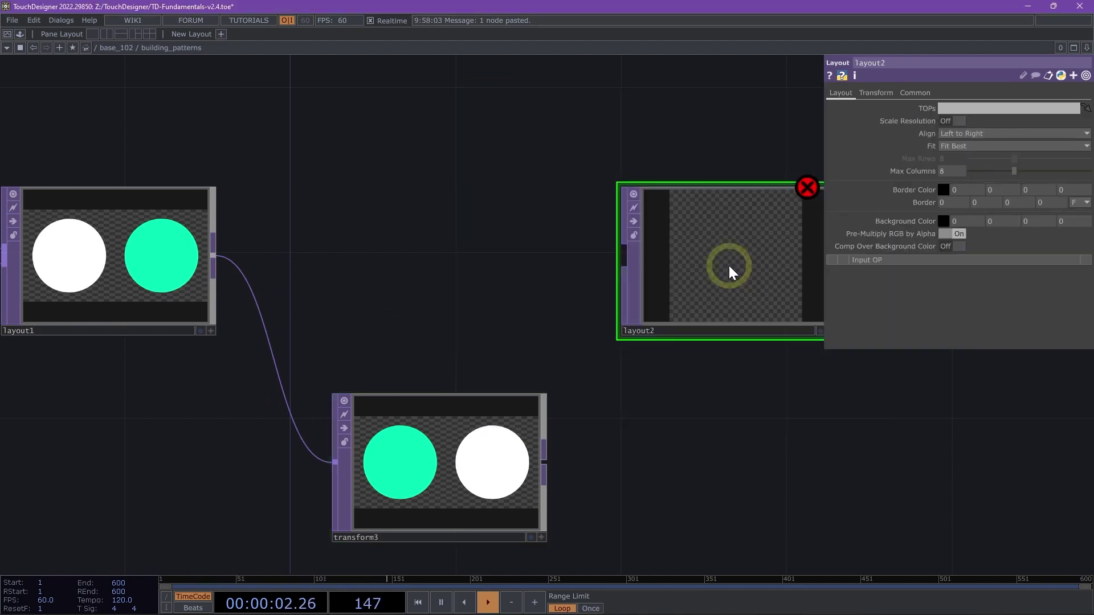
Connect the first Layout TOP and the rotated Transform TOP as inputs to the second Layout TOP.
{"action": "left_click", "coordinate": [168, 265]}
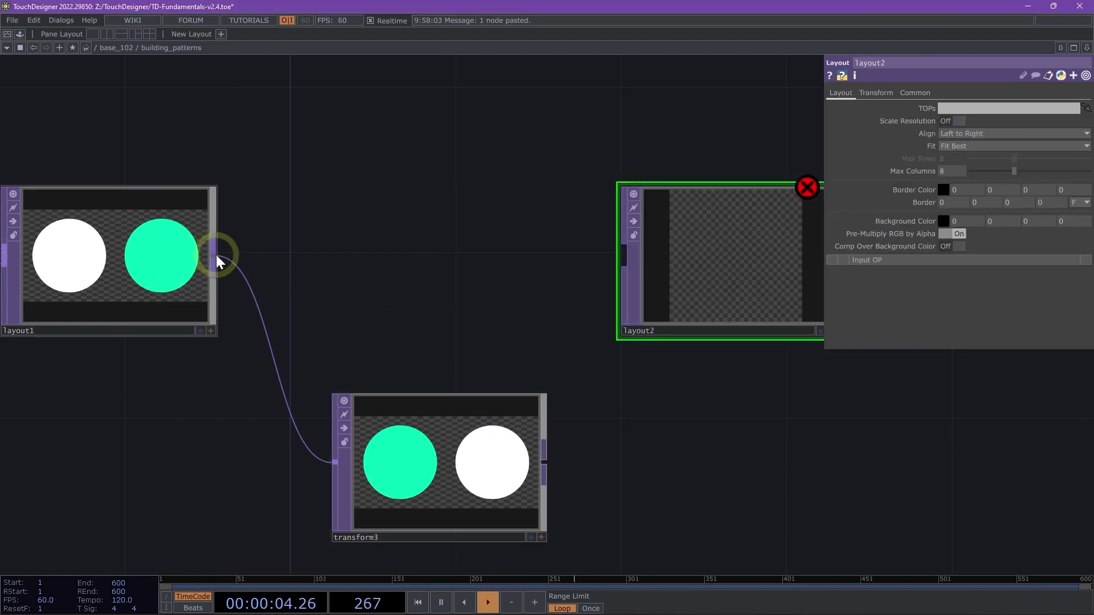
{"action": "left_click_drag", "start_coordinate": [217, 256], "coordinate": [621, 262]}
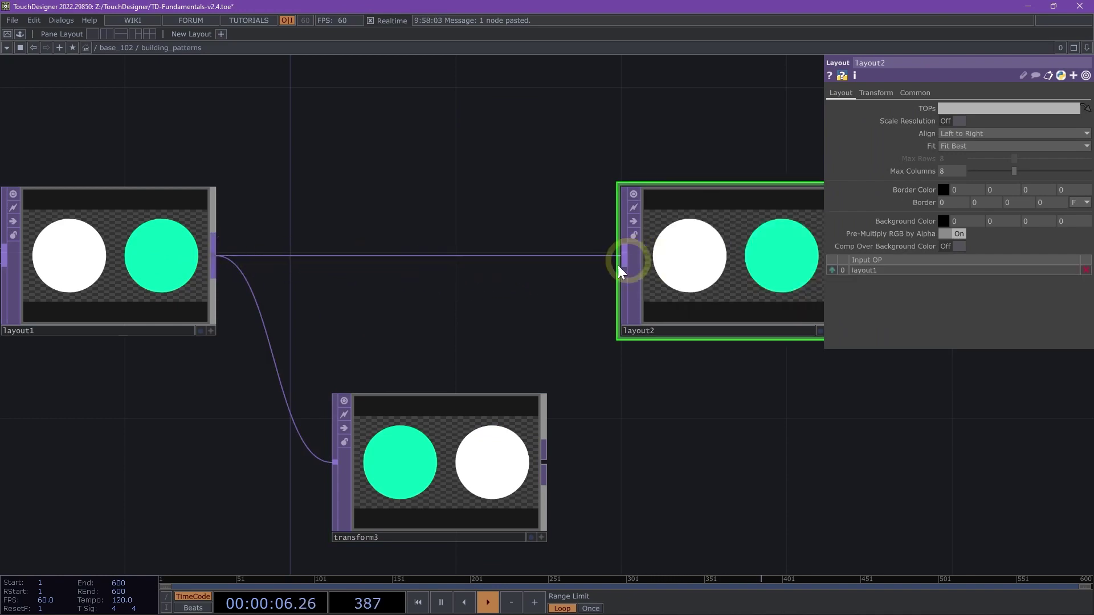
{"action": "left_click", "coordinate": [530, 474]}
{"action": "left_click_drag", "start_coordinate": [548, 462], "coordinate": [624, 261]}
Set the second Layout TOP's alignment to Top to Bottom.
{"action": "scroll", "coordinate": [627, 285], "scroll_direction": "up", "scroll_amount": 6}
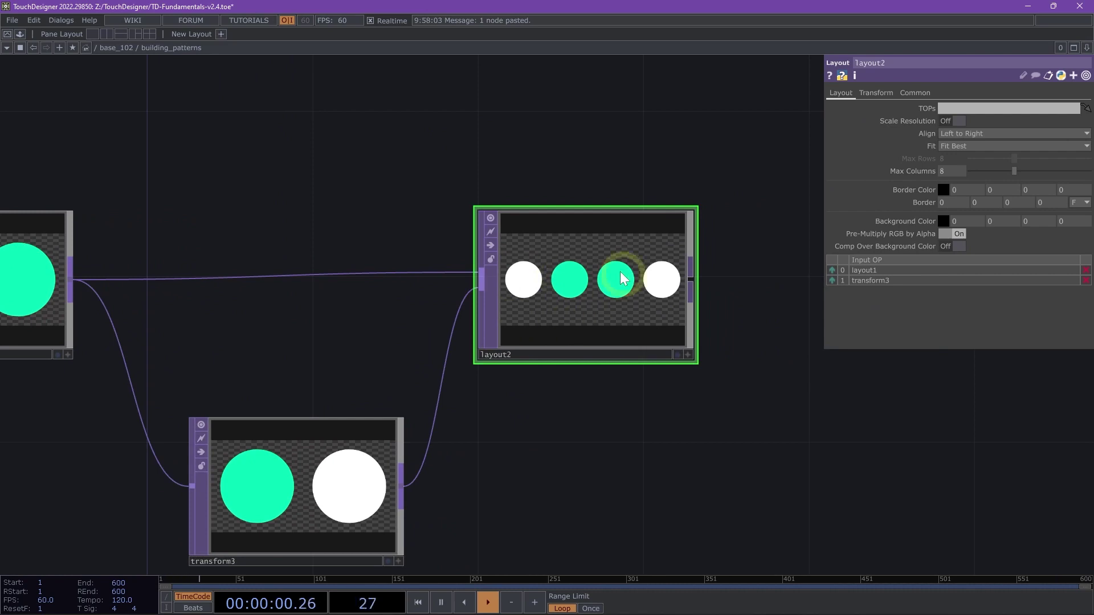
{"action": "scroll", "coordinate": [632, 330], "scroll_direction": "up", "scroll_amount": 2}
{"action": "left_click_drag", "start_coordinate": [829, 431], "coordinate": [718, 460]}
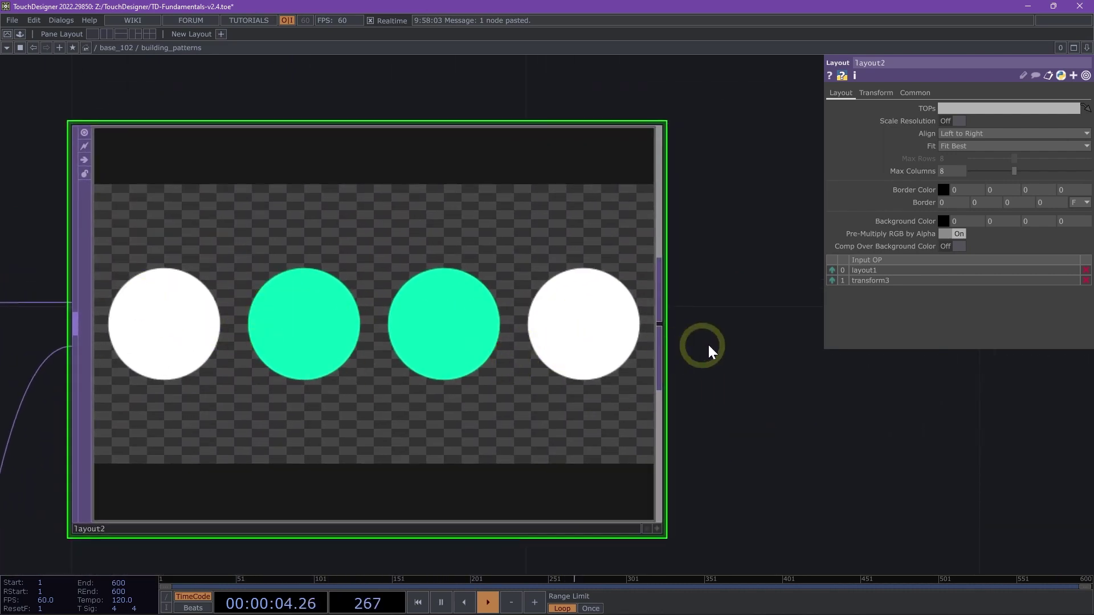
{"action": "left_click_drag", "start_coordinate": [789, 359], "coordinate": [819, 343]}
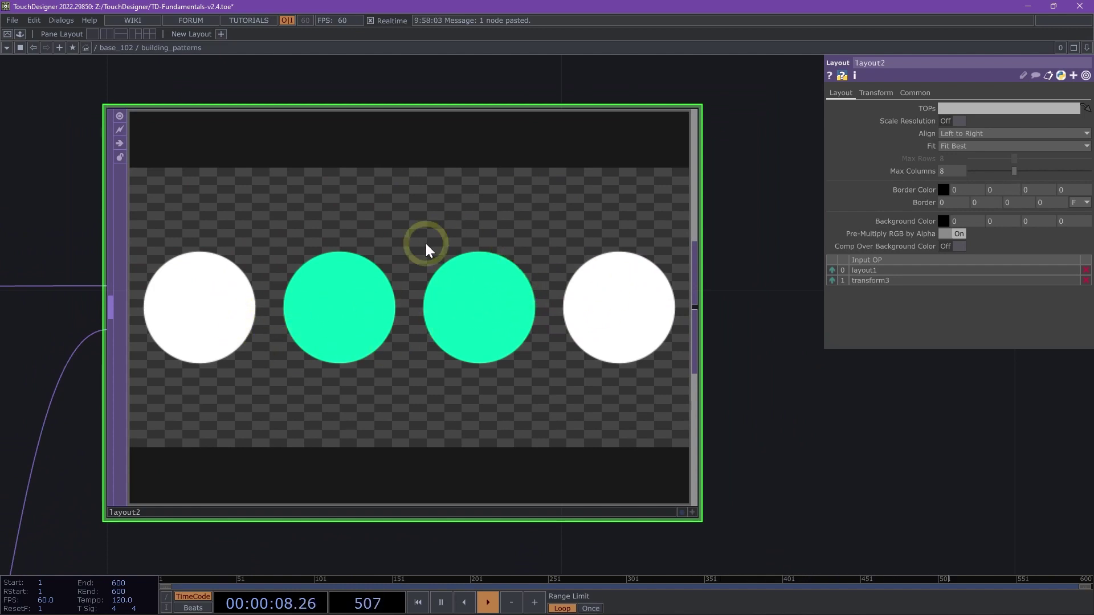
{"action": "left_click", "coordinate": [971, 132]}
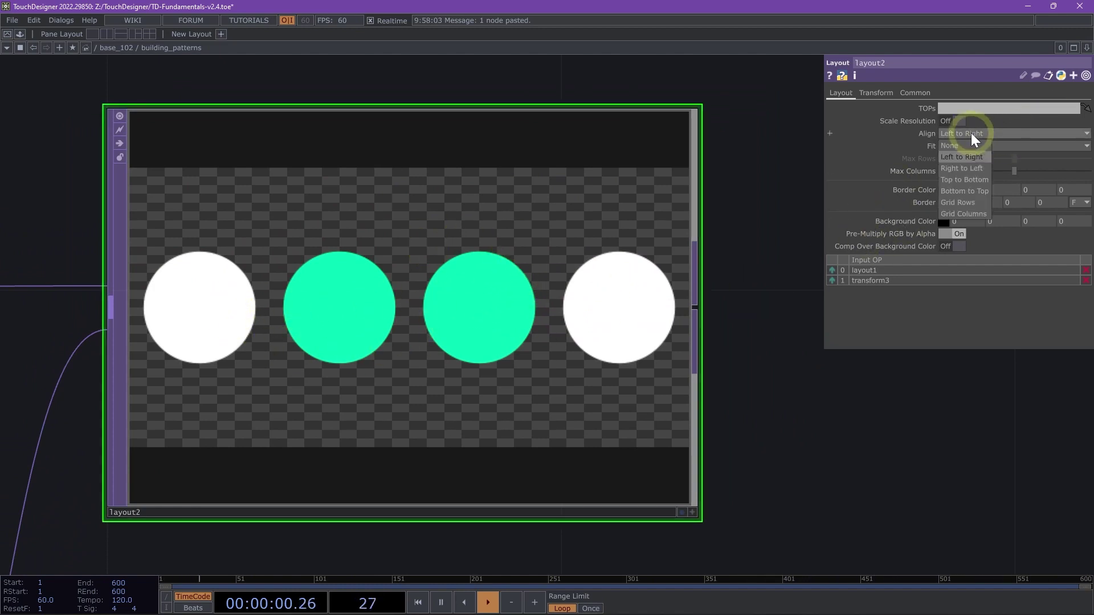
{"action": "left_click", "coordinate": [963, 180]}
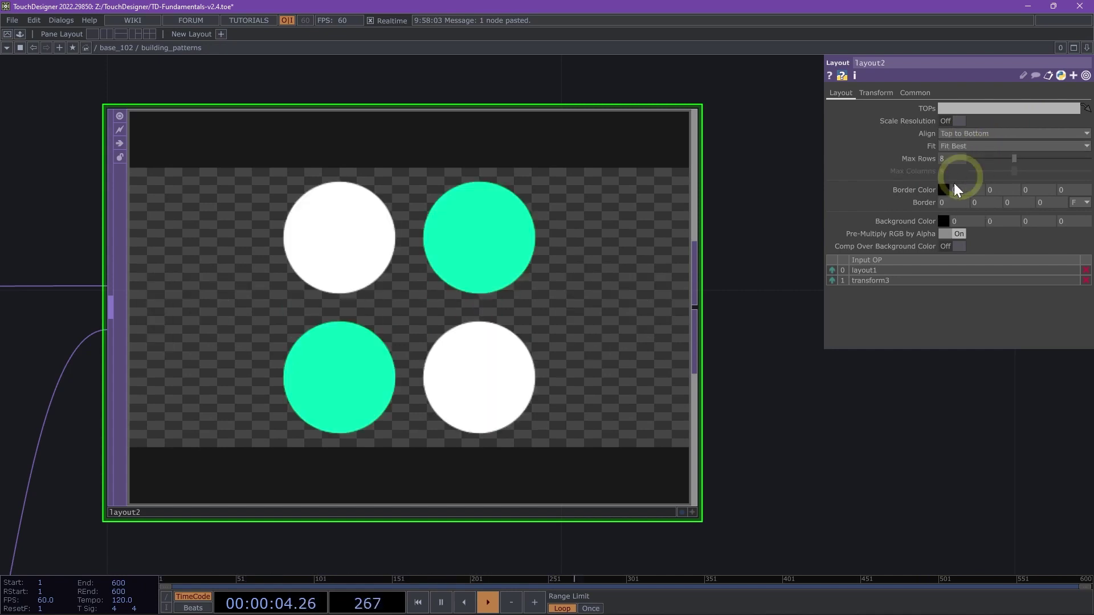
Turn on Scale Resolution for the second Layout TOP.
{"action": "scroll", "coordinate": [461, 249], "scroll_direction": "down", "scroll_amount": 3}
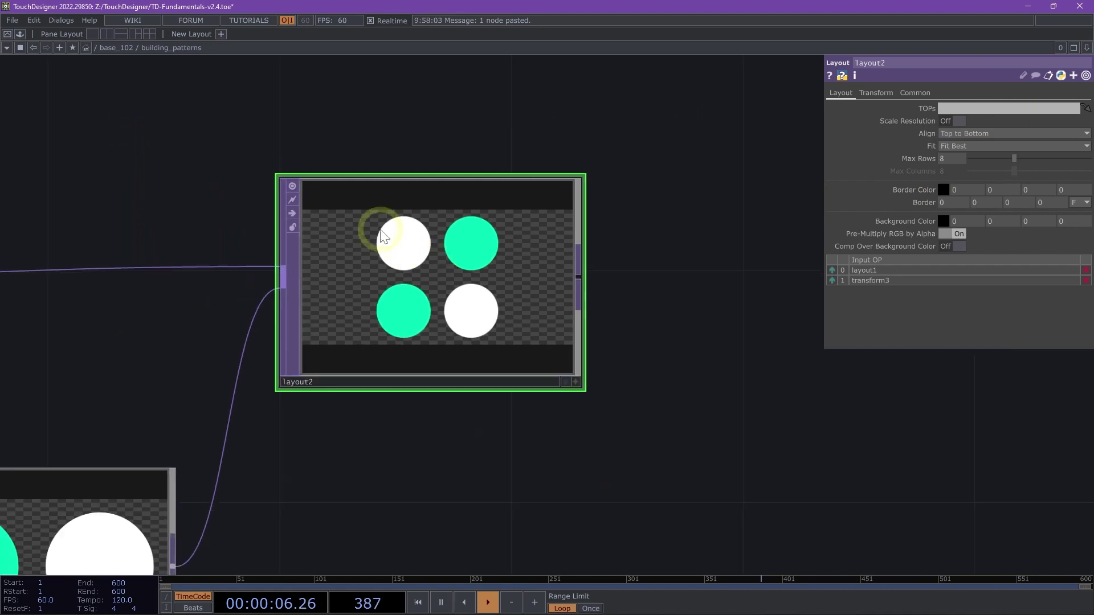
{"action": "scroll", "coordinate": [443, 251], "scroll_direction": "up", "scroll_amount": 4}
{"action": "scroll", "coordinate": [442, 250], "scroll_direction": "up", "scroll_amount": 2}
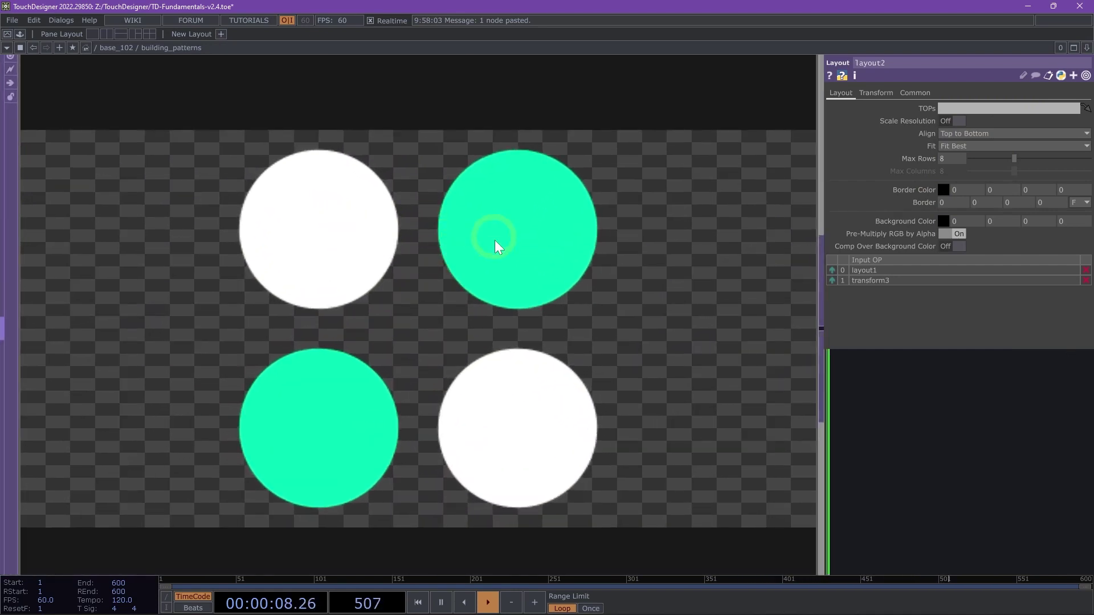
{"action": "left_click", "coordinate": [951, 121]}
Add a Transform TOP connected to the second Layout TOP's output, placed level with it.
{"action": "scroll", "coordinate": [704, 221], "scroll_direction": "down", "scroll_amount": 2}
{"action": "scroll", "coordinate": [704, 221], "scroll_direction": "down", "scroll_amount": 3}
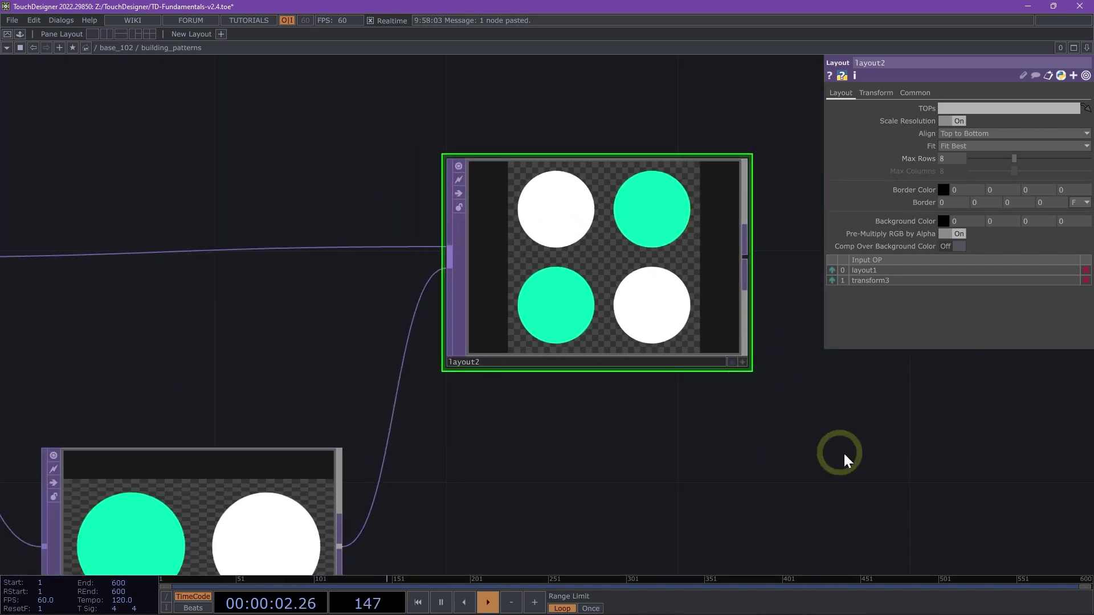
{"action": "left_click_drag", "start_coordinate": [840, 450], "coordinate": [530, 427]}
{"action": "left_click_drag", "start_coordinate": [593, 341], "coordinate": [533, 339]}
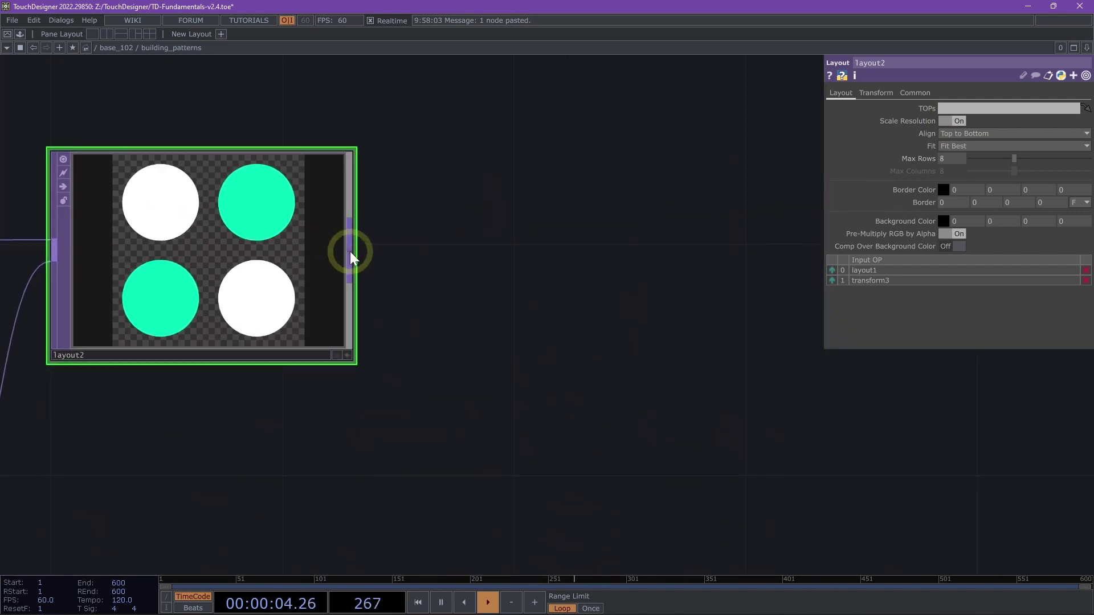
{"action": "right_click", "coordinate": [350, 251]}
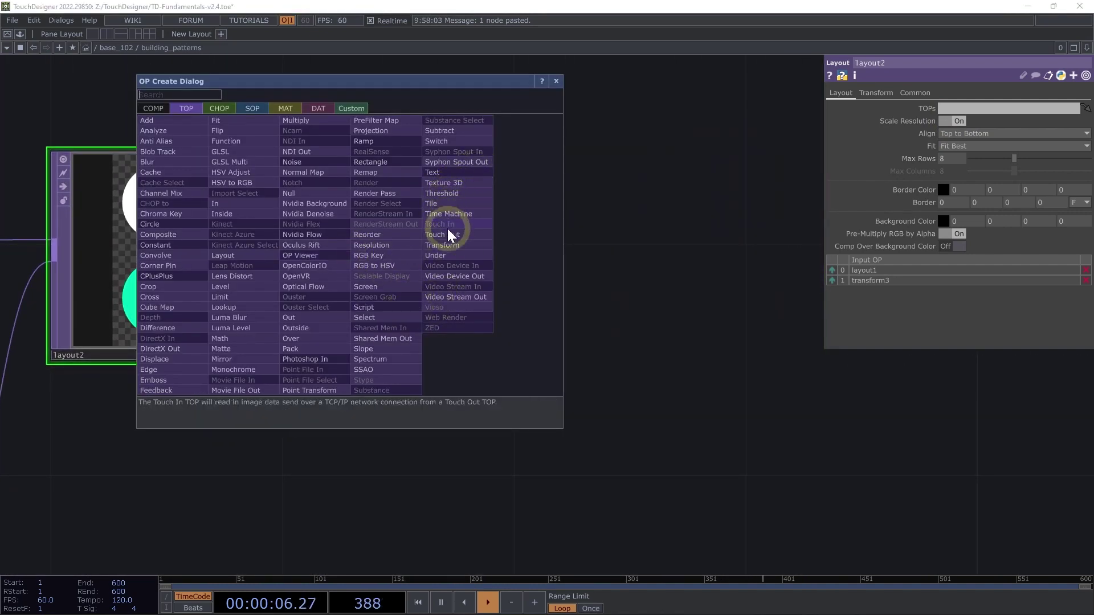
{"action": "left_click", "coordinate": [447, 245]}
{"action": "left_click", "coordinate": [706, 252]}
{"action": "left_click_drag", "start_coordinate": [502, 446], "coordinate": [371, 455]}
Set the last Transform TOP's Extend mode to Repeat and its scale to 0.1 on both axes.
{"action": "left_click", "coordinate": [888, 92]}
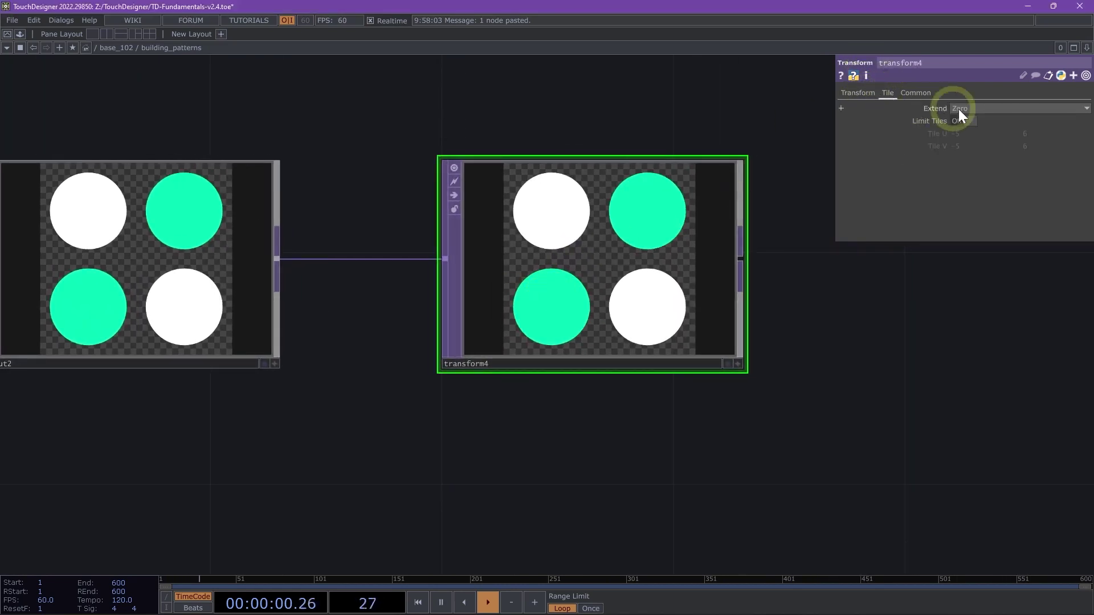
{"action": "left_click", "coordinate": [990, 107]}
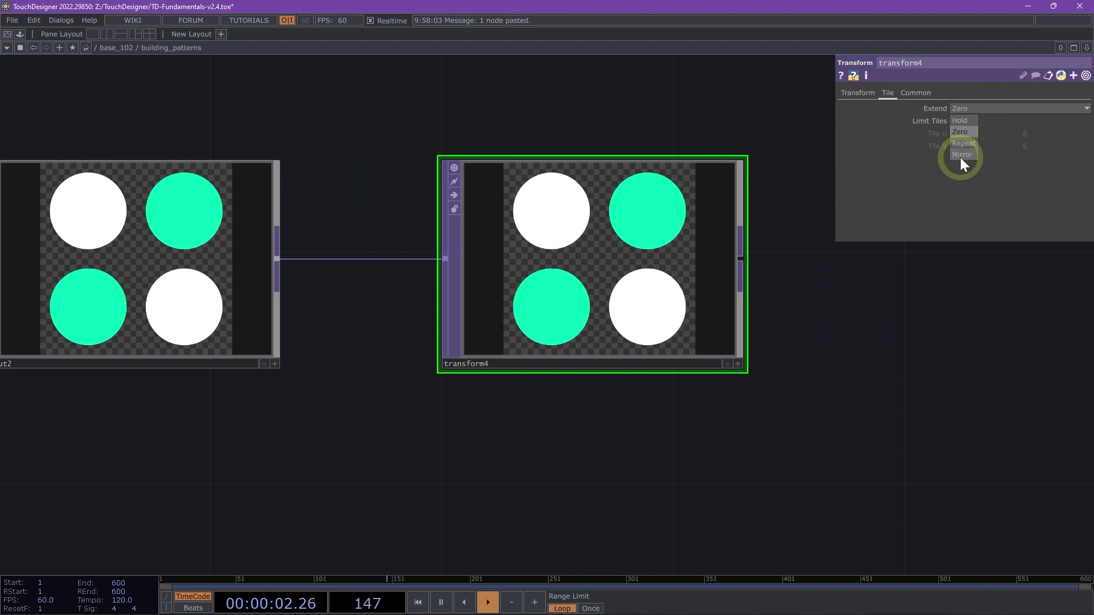
{"action": "left_click", "coordinate": [857, 92]}
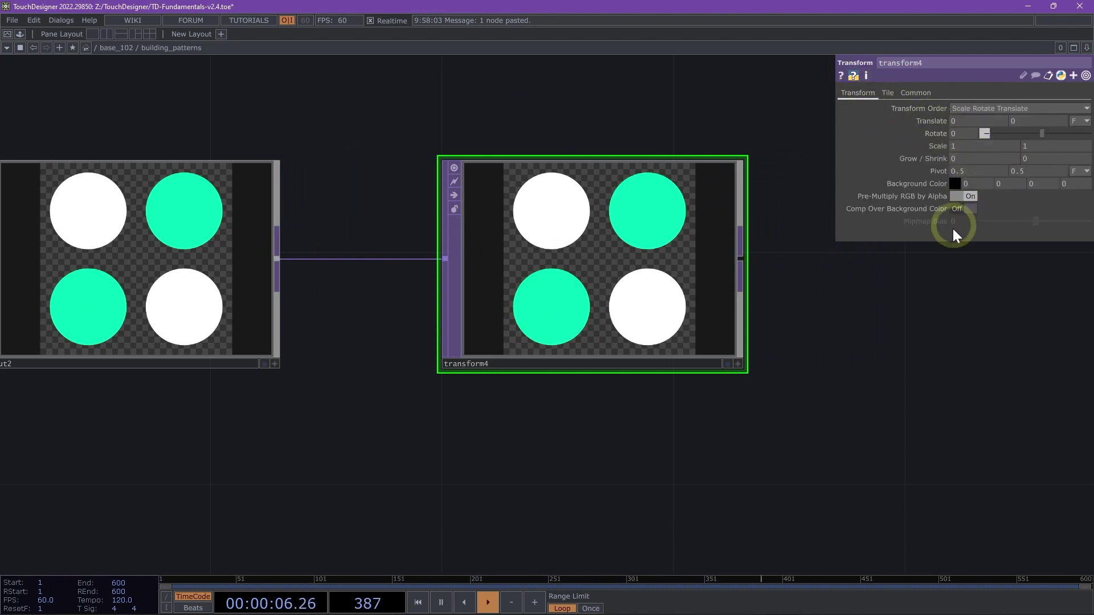
{"action": "middle_click_drag", "start_coordinate": [939, 149], "coordinate": [574, 232]}
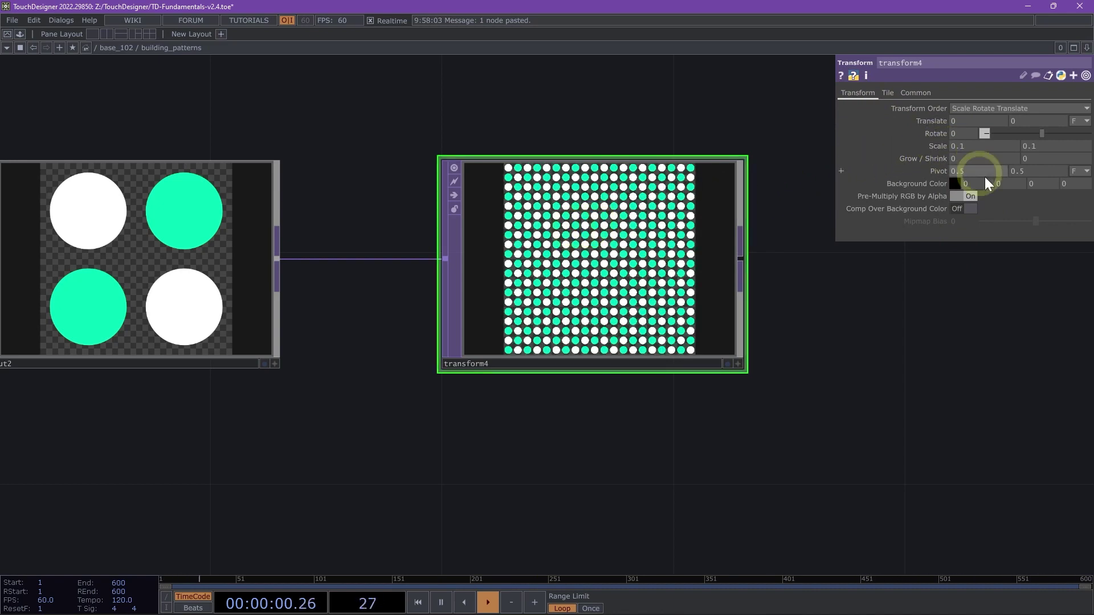
Examine the repeated dot pattern up close, its source layout, and the complete pattern network.
{"action": "scroll", "coordinate": [633, 272], "scroll_direction": "up", "scroll_amount": 3}
{"action": "scroll", "coordinate": [747, 265], "scroll_direction": "up", "scroll_amount": 2}
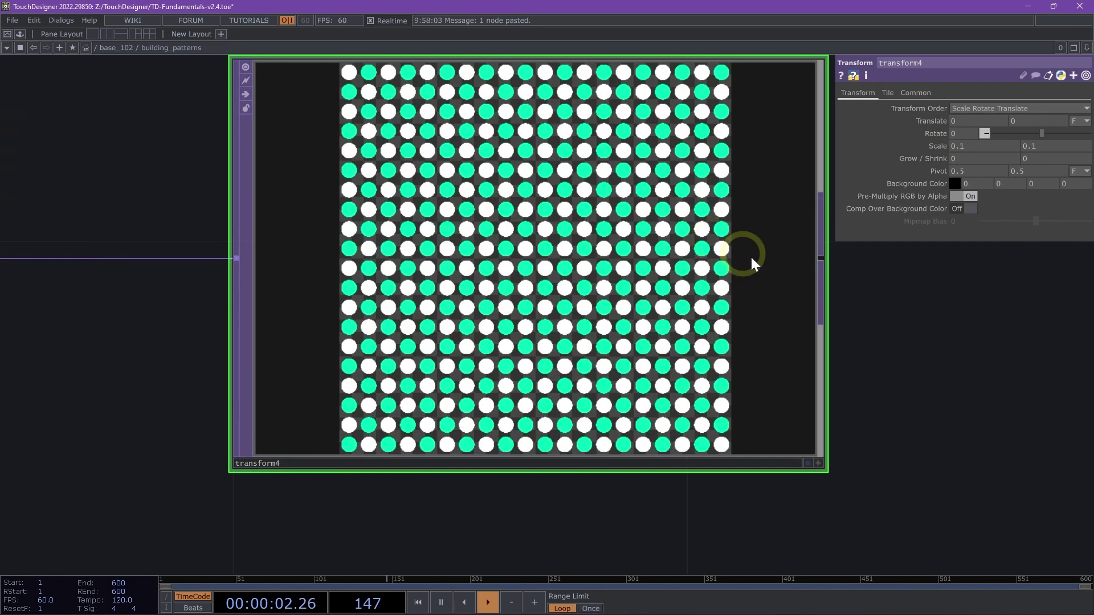
{"action": "scroll", "coordinate": [831, 284], "scroll_direction": "down", "scroll_amount": 2}
{"action": "scroll", "coordinate": [763, 239], "scroll_direction": "up", "scroll_amount": 2}
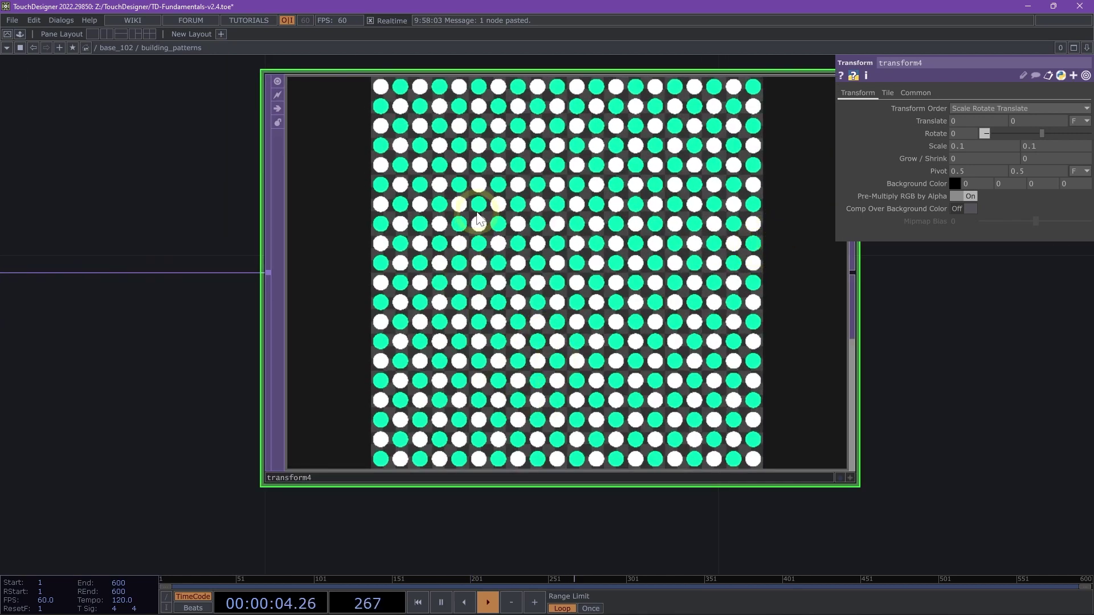
{"action": "scroll", "coordinate": [466, 223], "scroll_direction": "down", "scroll_amount": 4}
{"action": "left_click_drag", "start_coordinate": [413, 388], "coordinate": [514, 405]}
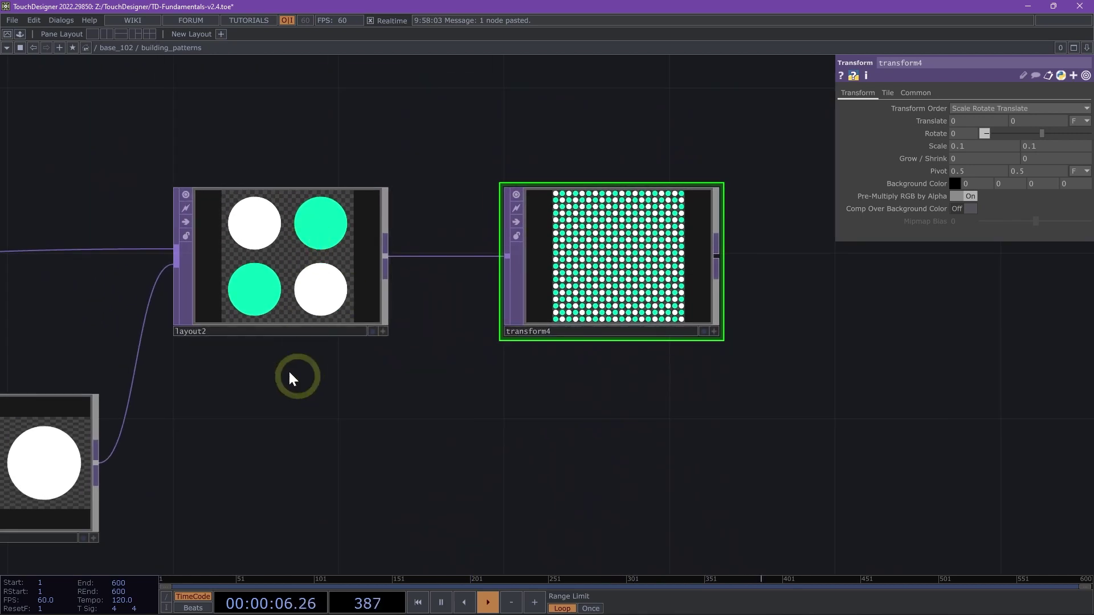
{"action": "left_click_drag", "start_coordinate": [501, 444], "coordinate": [348, 511]}
{"action": "scroll", "coordinate": [401, 288], "scroll_direction": "up", "scroll_amount": 1}
{"action": "scroll", "coordinate": [527, 344], "scroll_direction": "down", "scroll_amount": 5}
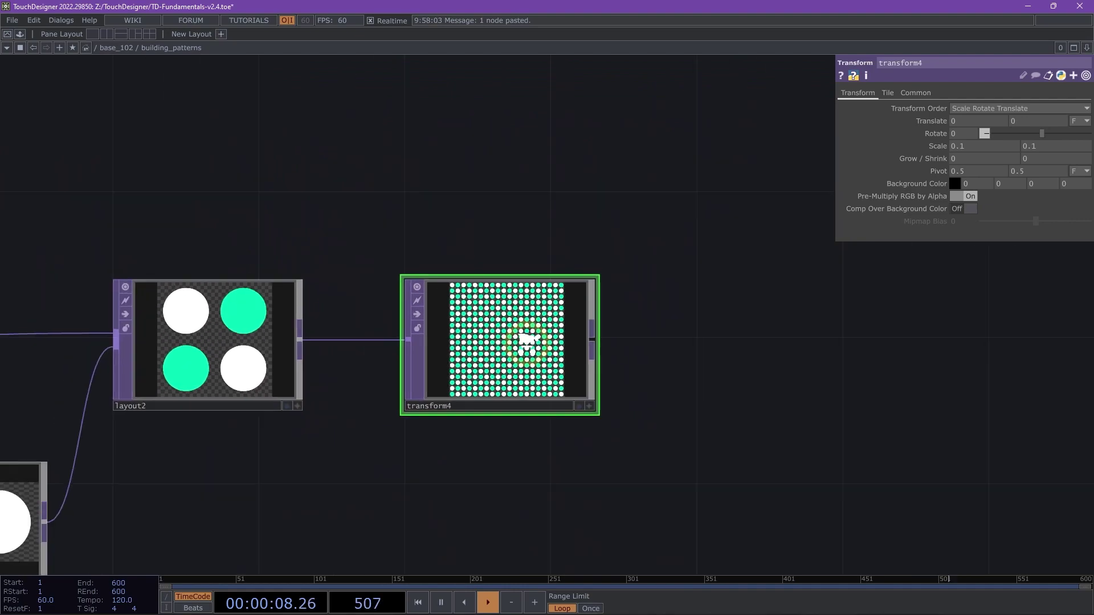
{"action": "left_click_drag", "start_coordinate": [545, 198], "coordinate": [653, 284]}
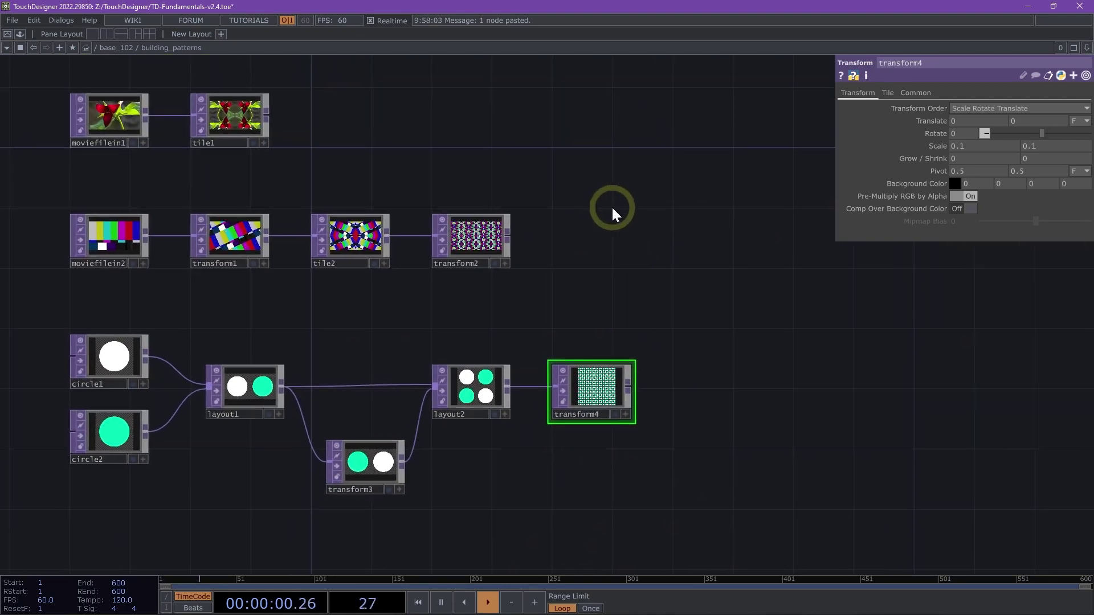